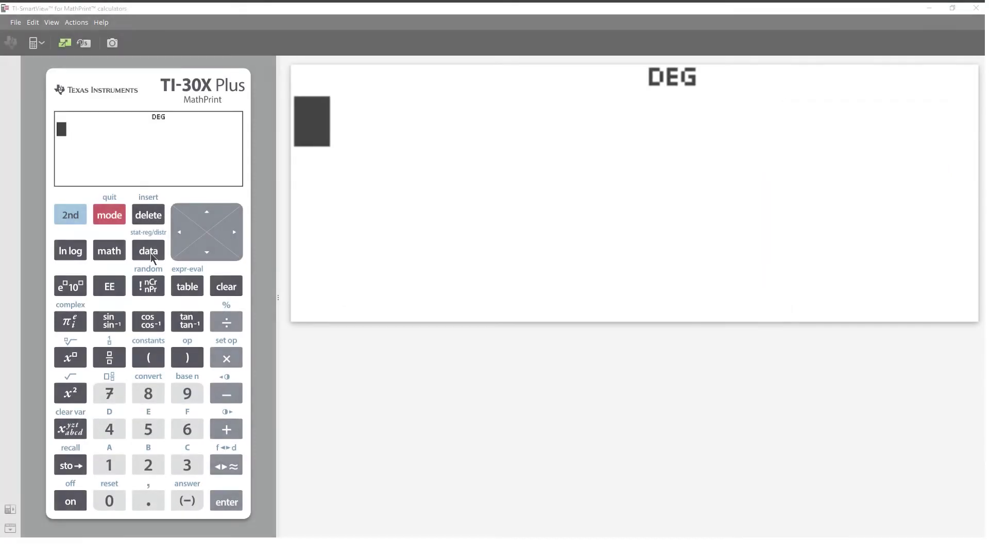
- Empty all data lists with the data editor's Clear ALL option
click(151, 255)
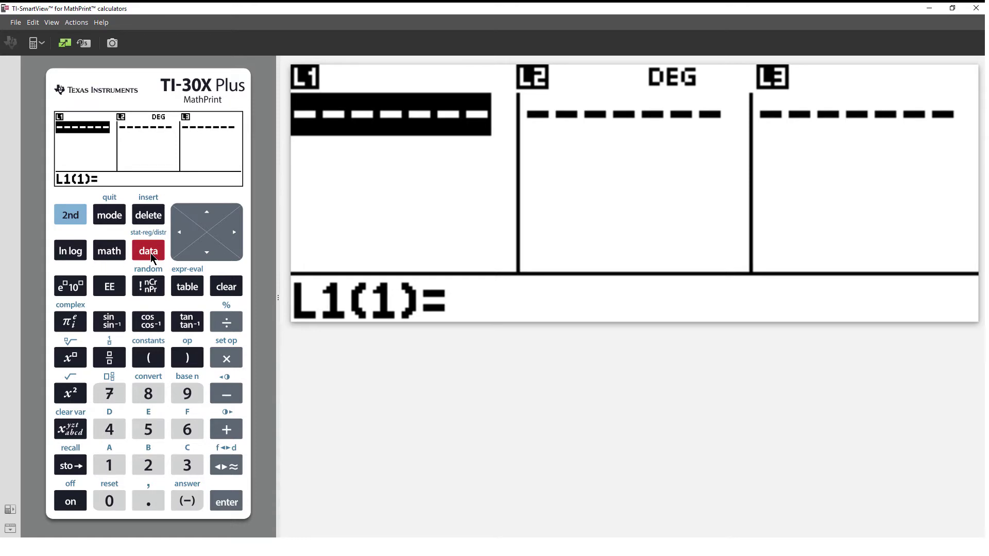
click(150, 253)
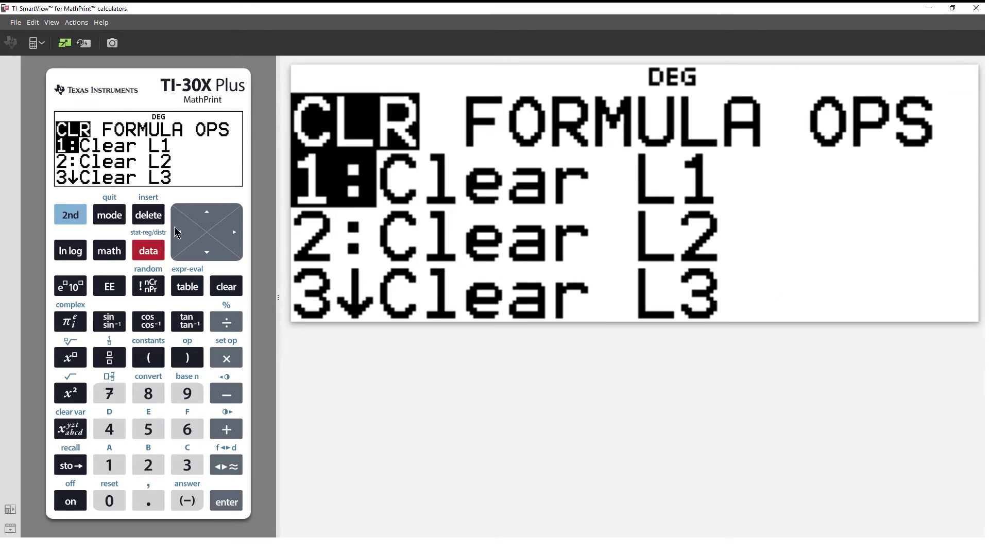
click(204, 210)
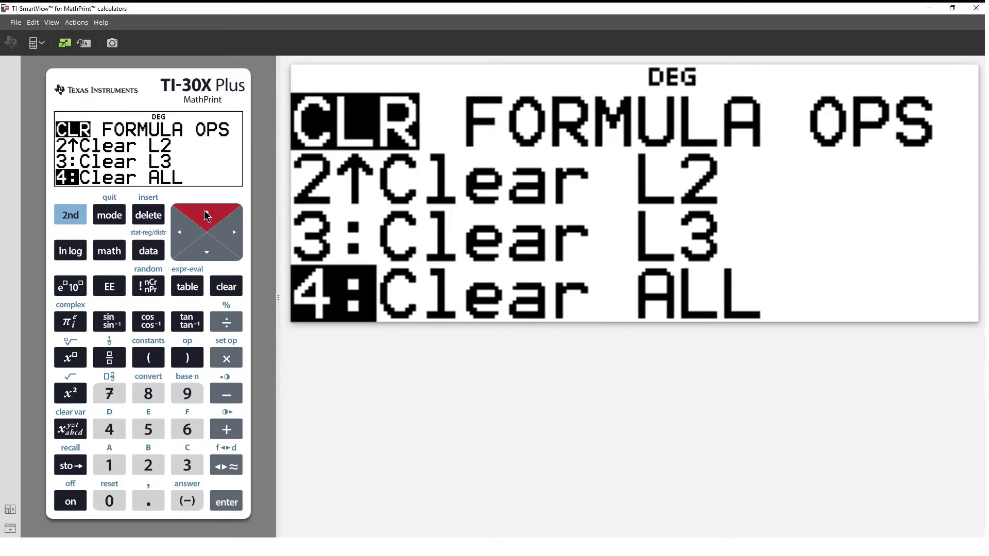
click(225, 498)
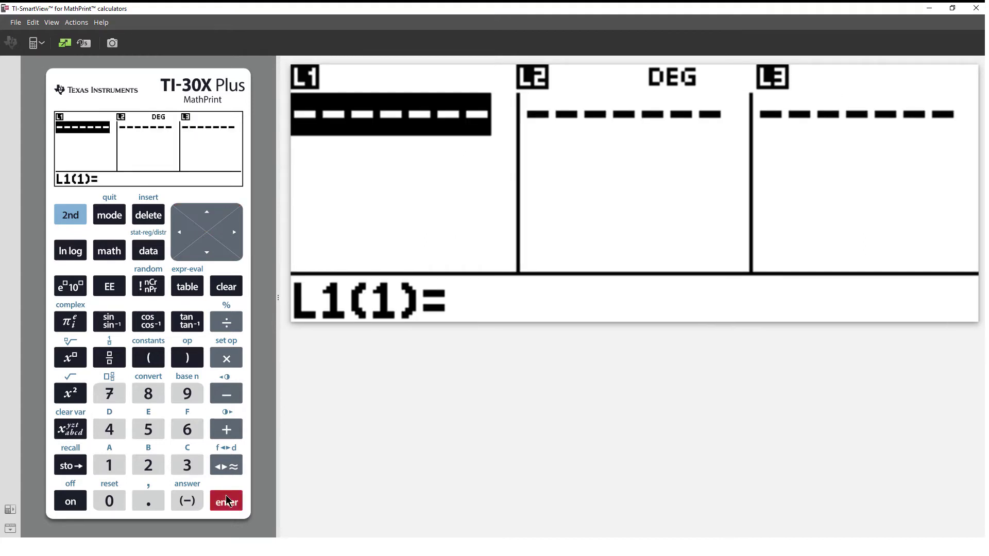
- Store 40000 as the first value of L1
click(113, 432)
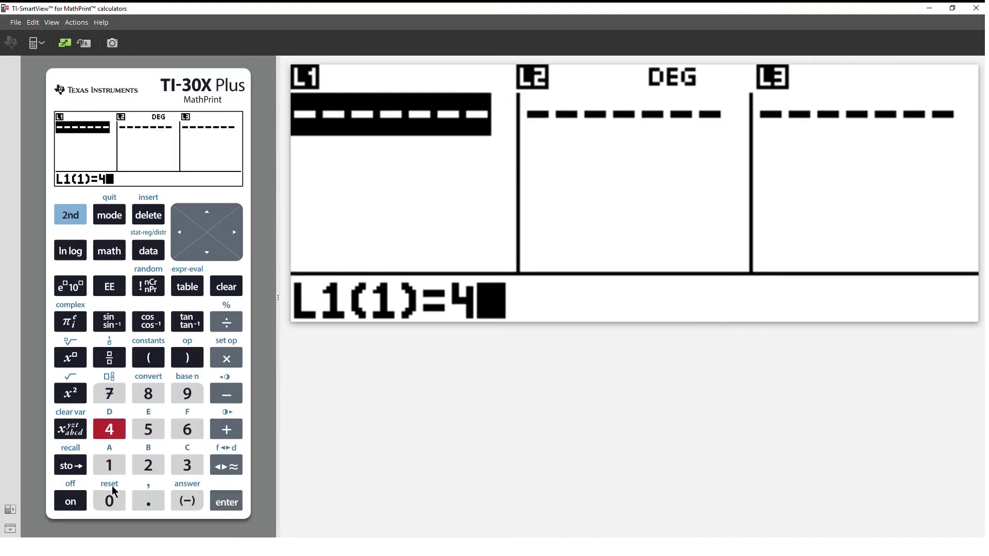
click(114, 503)
click(114, 504)
click(115, 504)
click(117, 504)
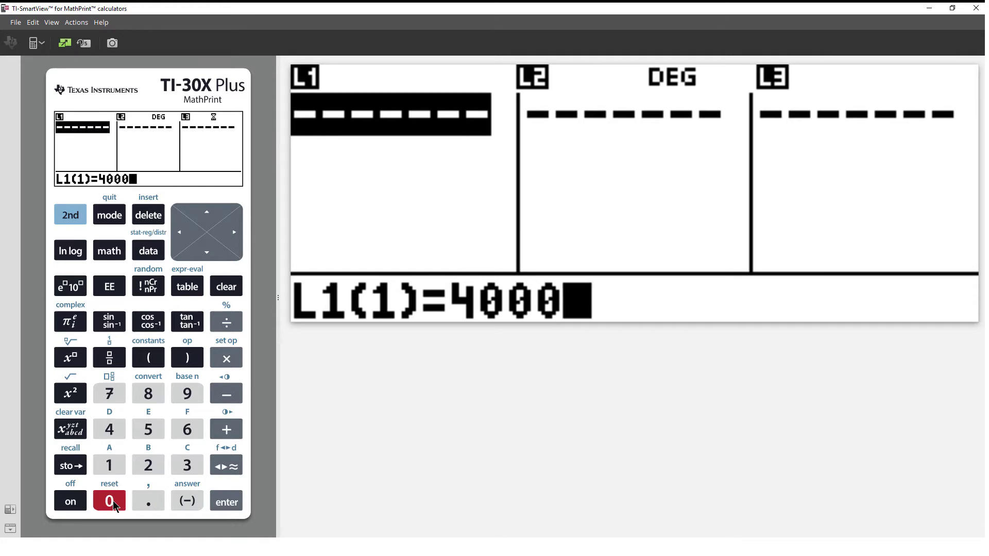
click(229, 504)
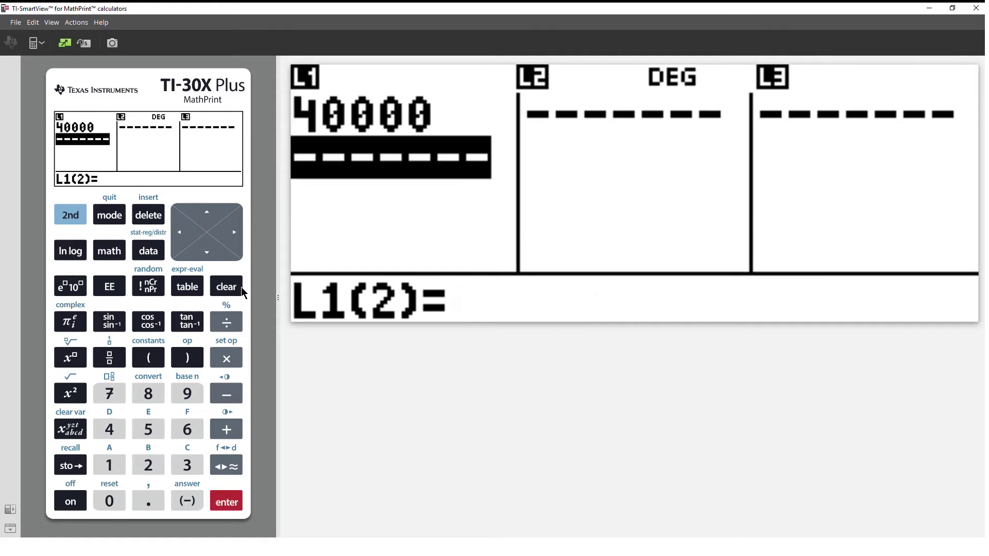
- Move to L2 and start a new formula for it from the FORMULA options
click(233, 234)
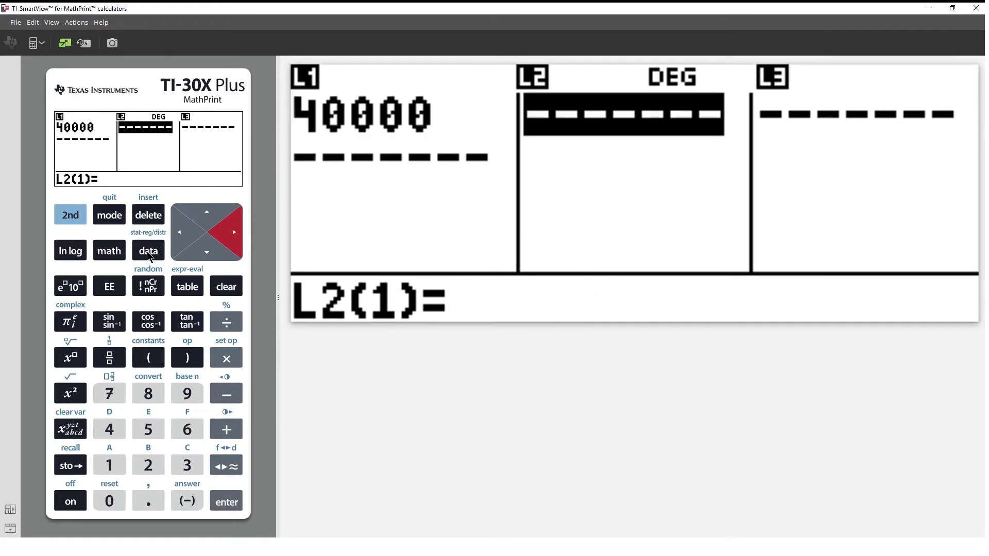
click(148, 255)
click(234, 238)
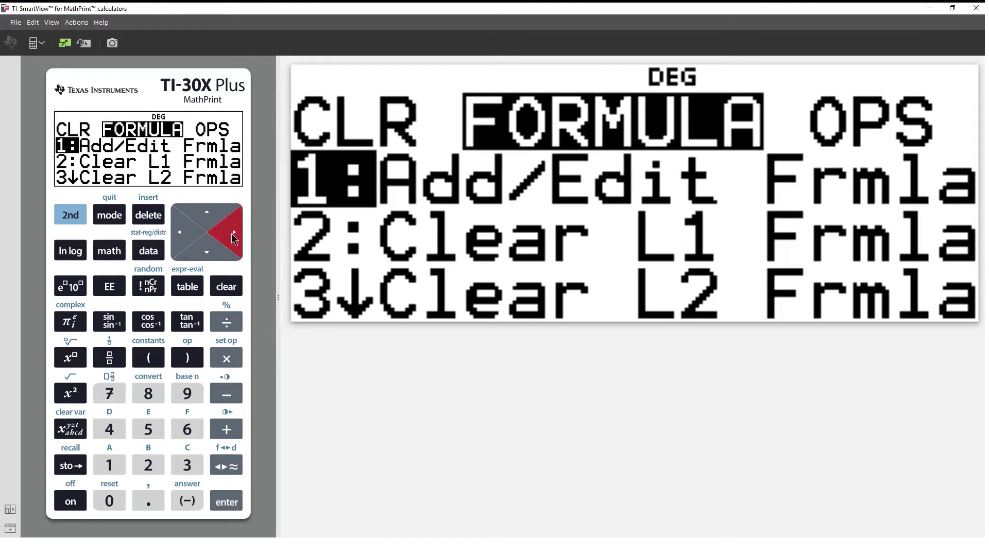
click(225, 502)
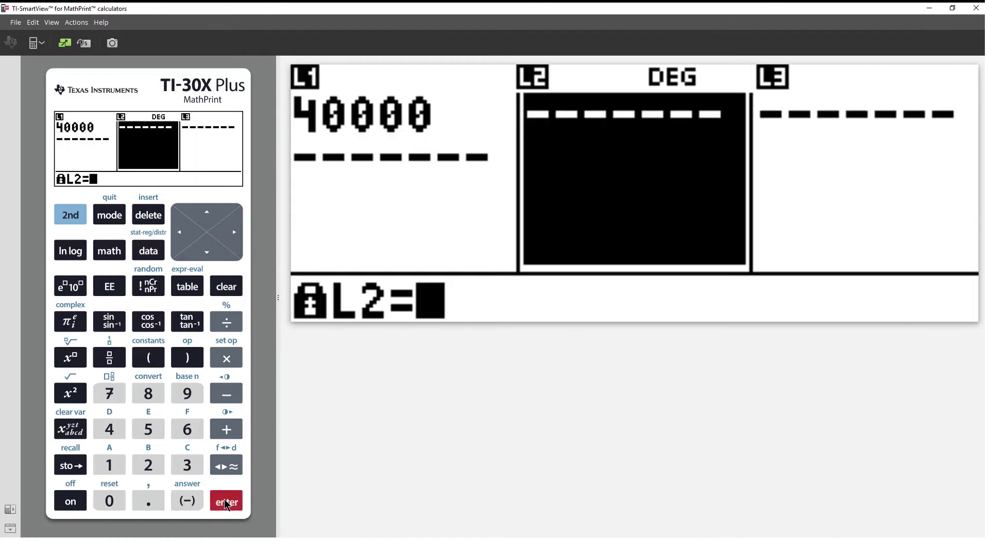
- Build the L2 formula L1−0.1*L1, inserting L1 from the list names
click(151, 256)
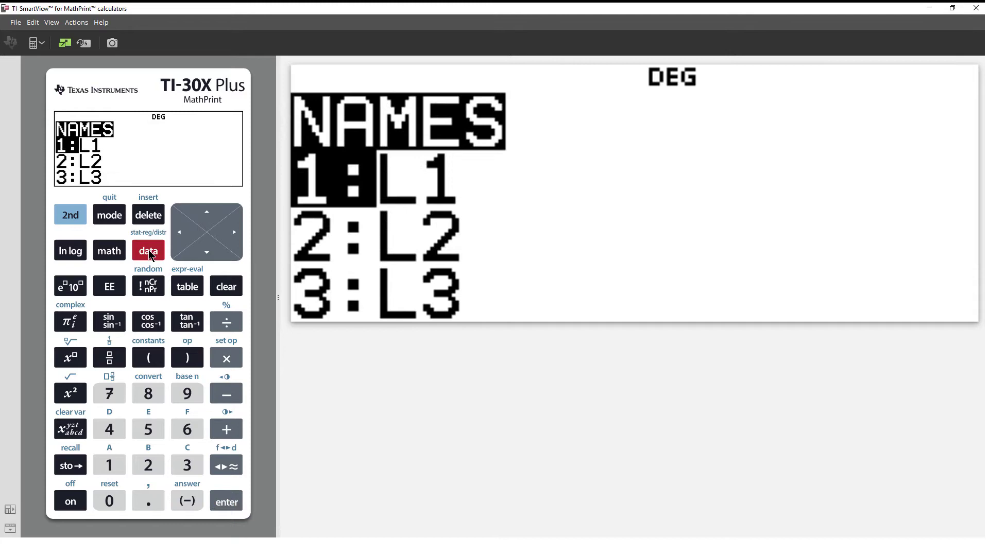
click(221, 502)
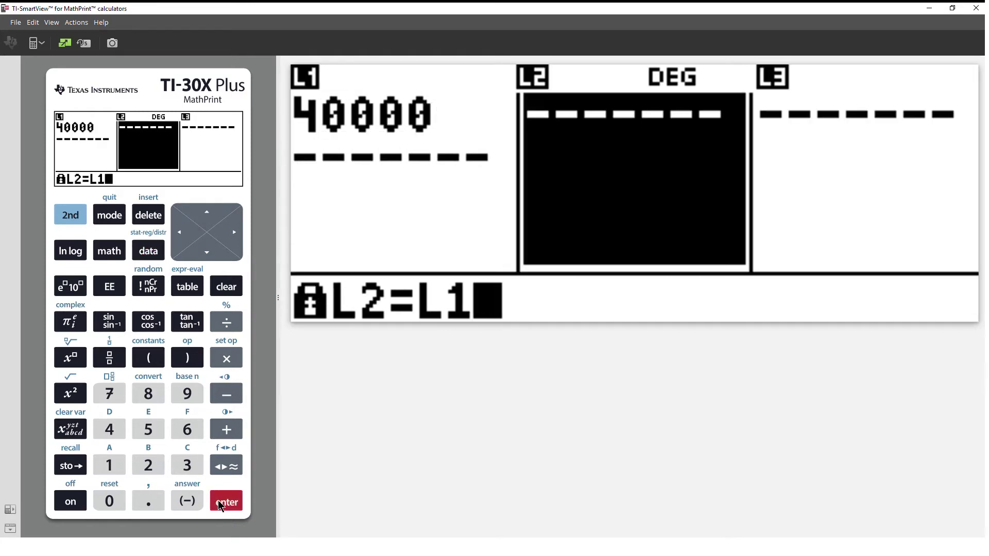
click(226, 393)
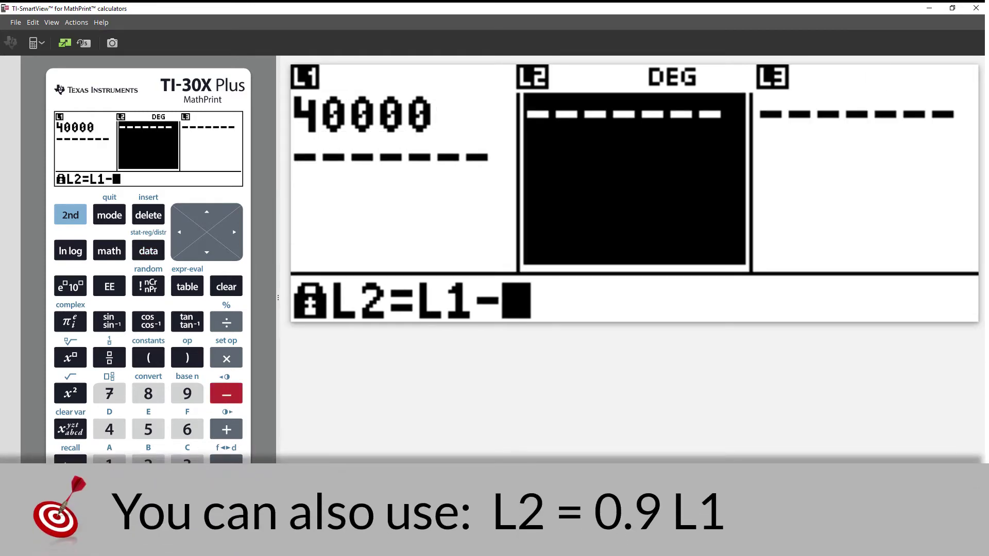
click(109, 502)
click(148, 501)
click(109, 465)
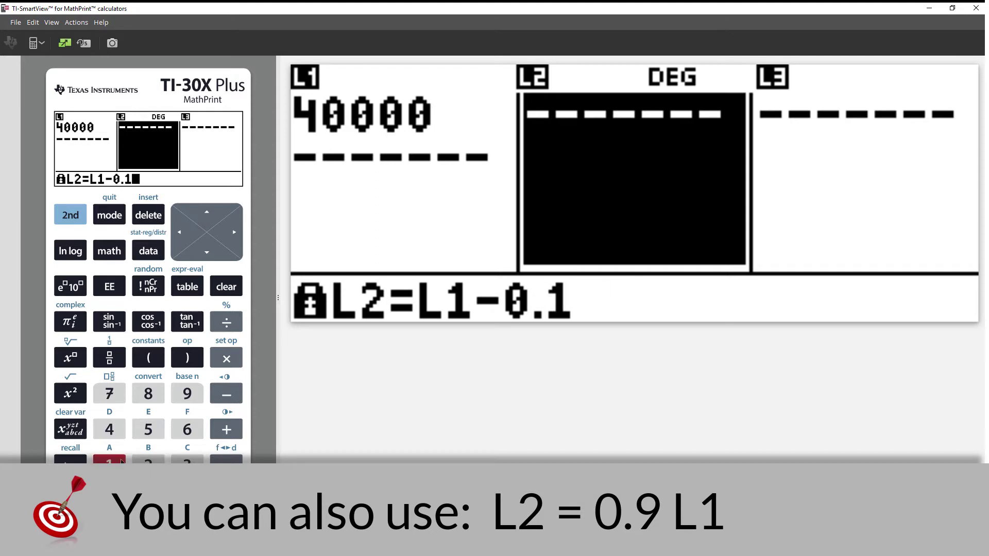
click(226, 360)
click(149, 253)
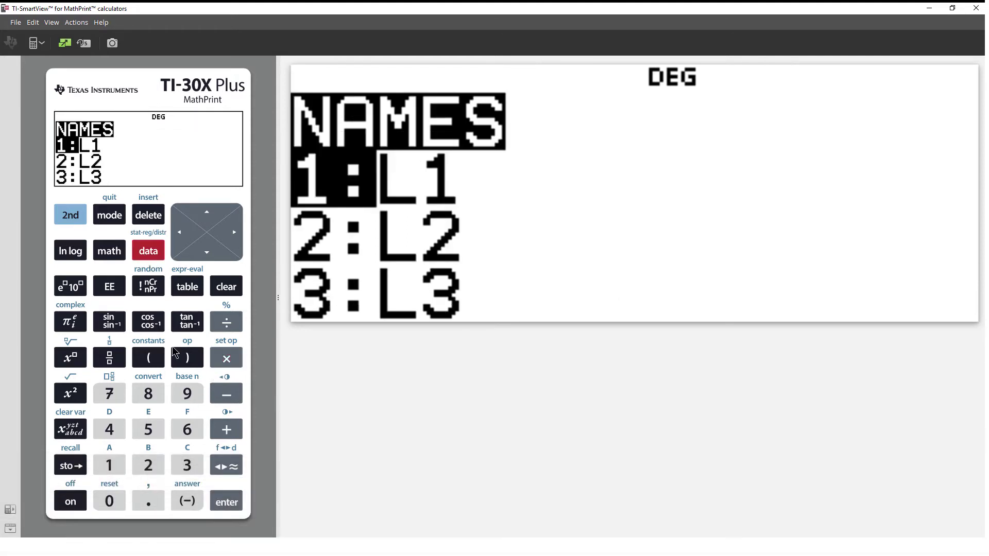
click(230, 509)
- Apply the formula so L2(1) shows 36000, then store 36000 as L1(2)
click(230, 509)
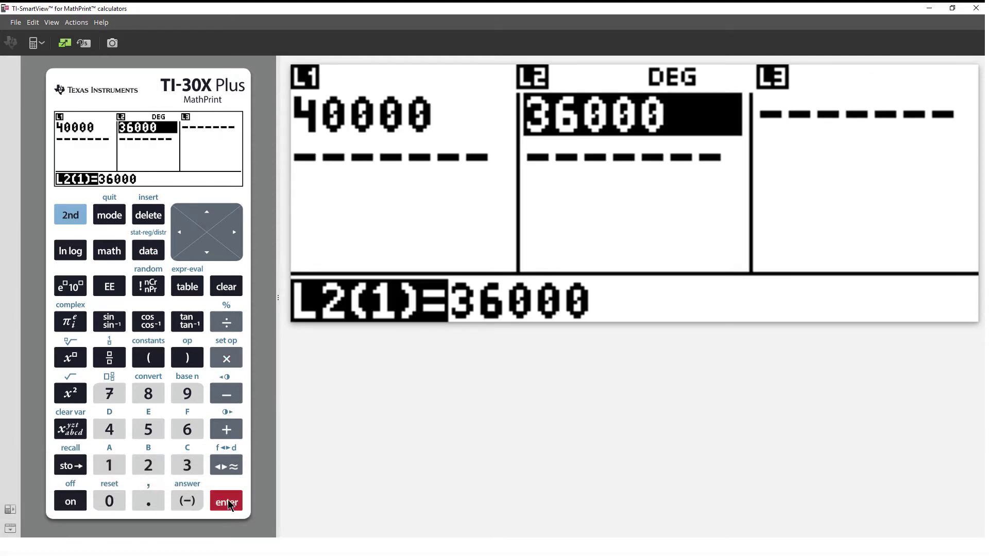
click(207, 252)
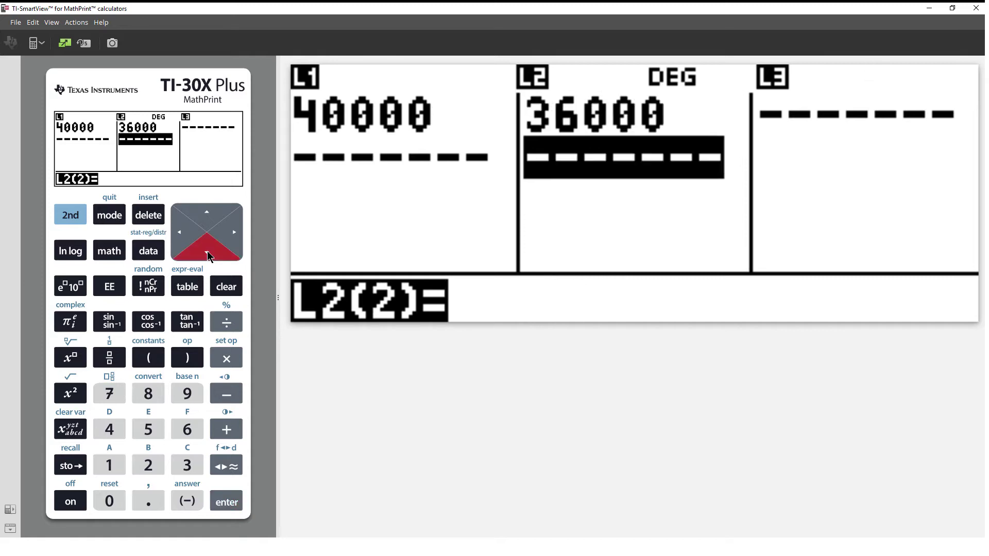
click(178, 232)
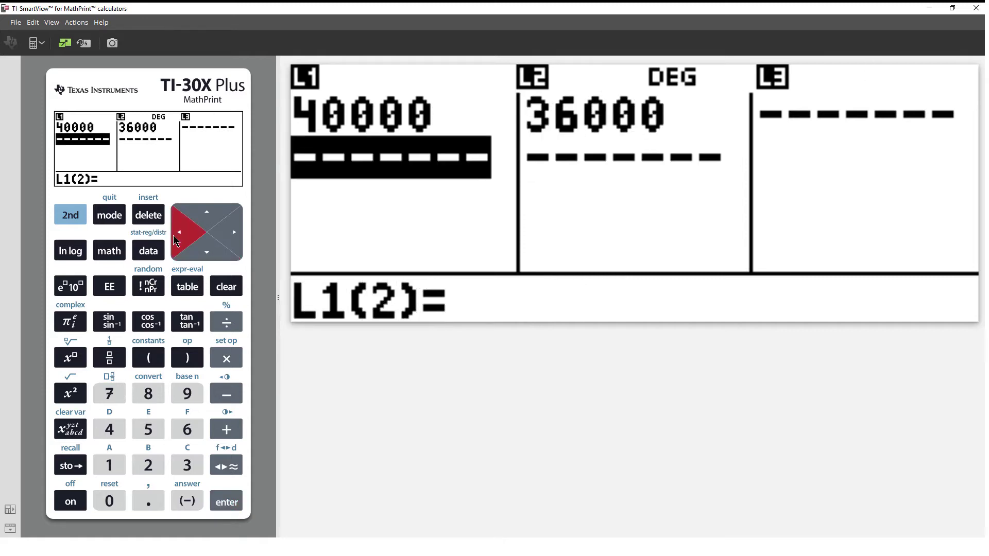
click(191, 466)
click(187, 430)
click(116, 503)
click(117, 503)
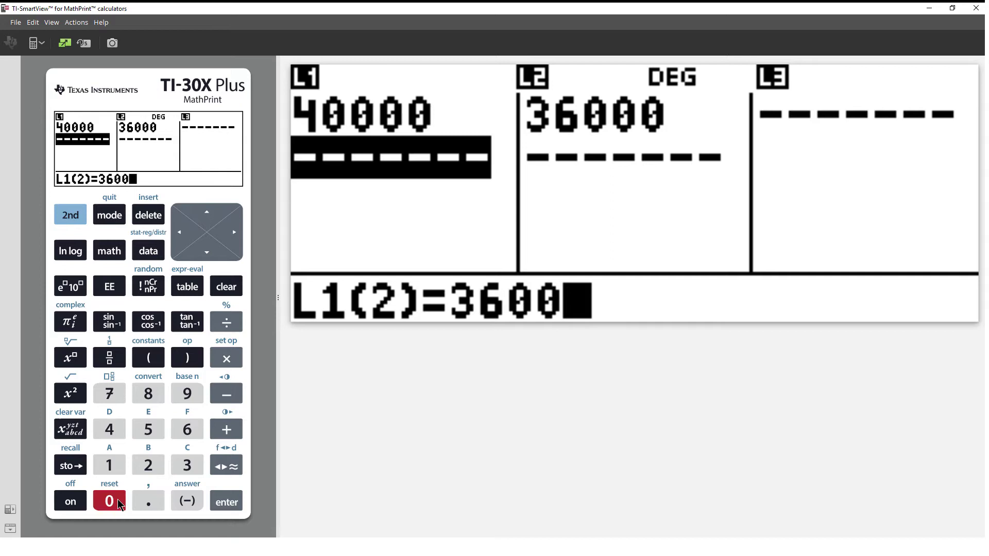
click(116, 503)
click(227, 503)
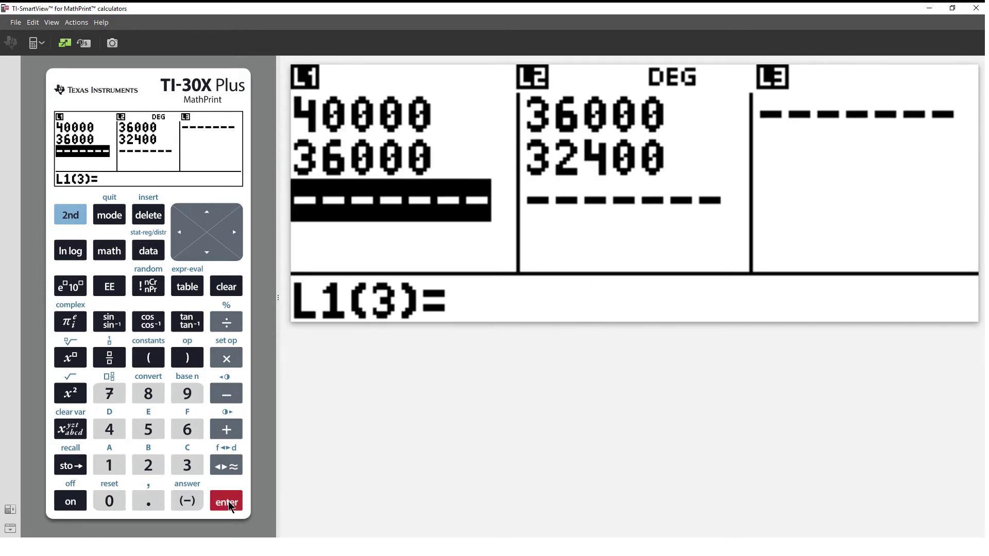
- Store 32400 and 29160 as the third and fourth L1 values
click(187, 465)
click(148, 465)
click(109, 429)
click(109, 502)
click(109, 501)
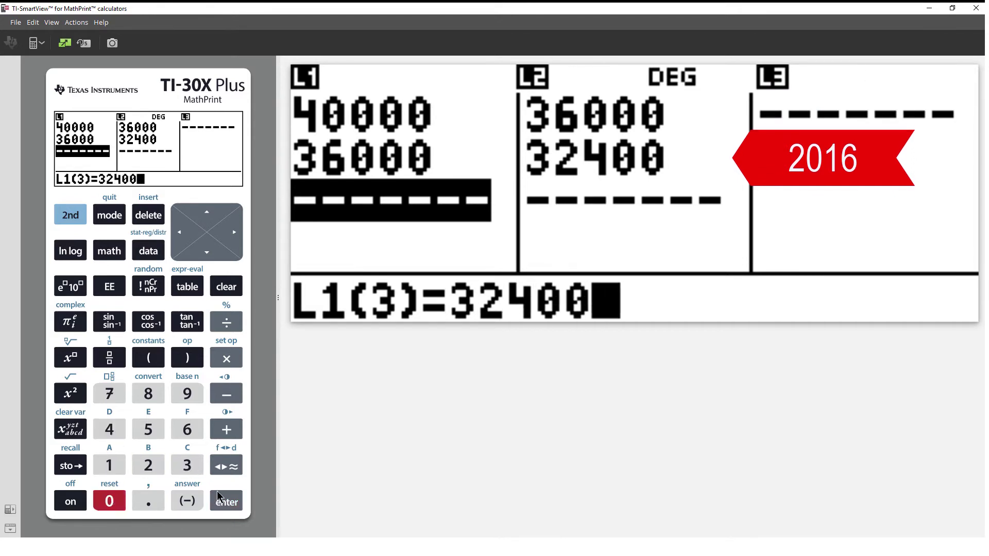
click(226, 502)
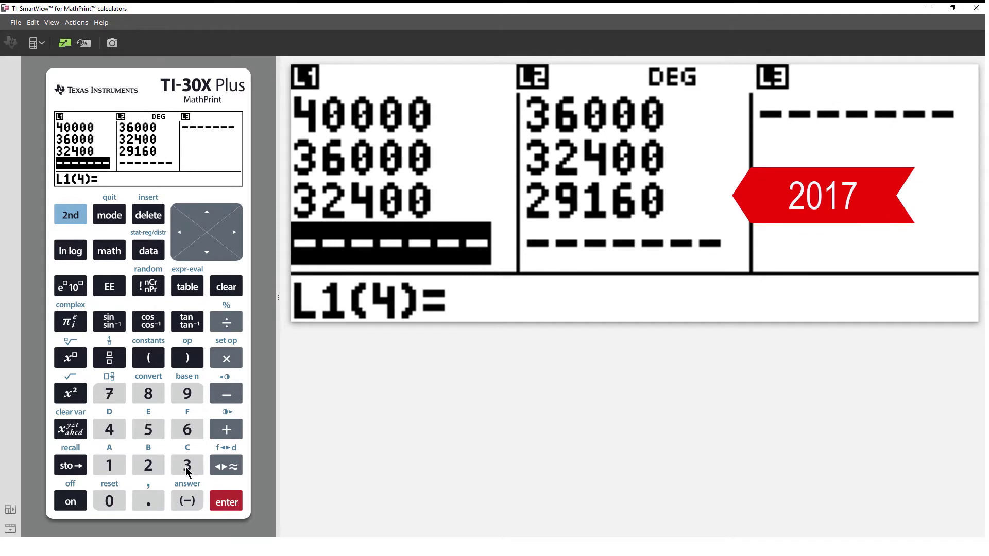
click(149, 465)
click(187, 394)
click(109, 465)
click(187, 429)
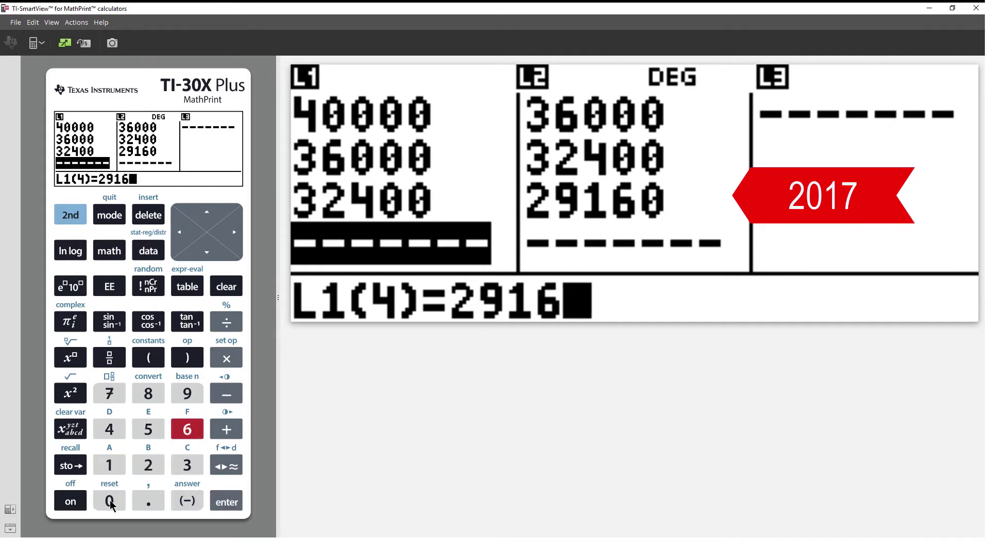
click(110, 501)
click(225, 503)
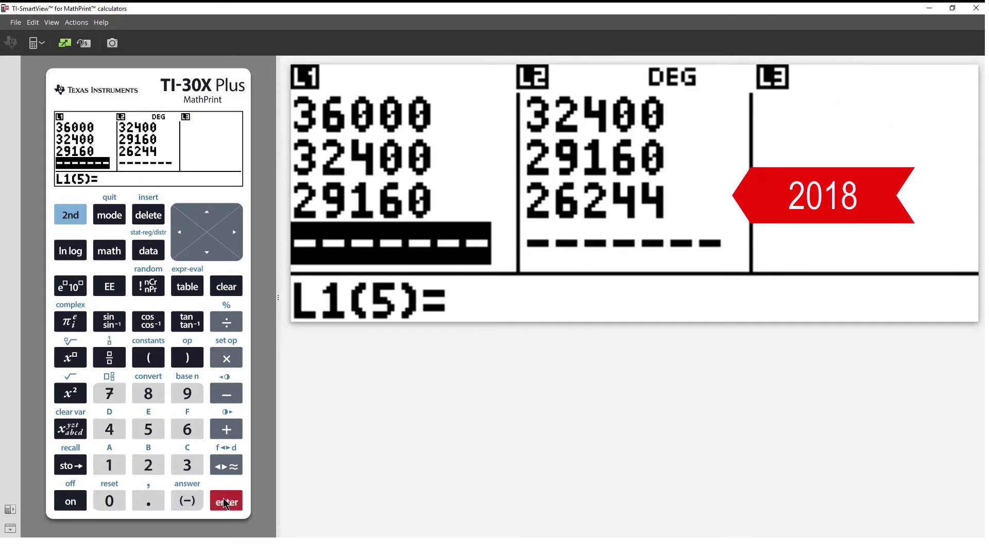
- Store 26244 and 23619.6 as the fifth and sixth L1 values
click(148, 466)
click(187, 429)
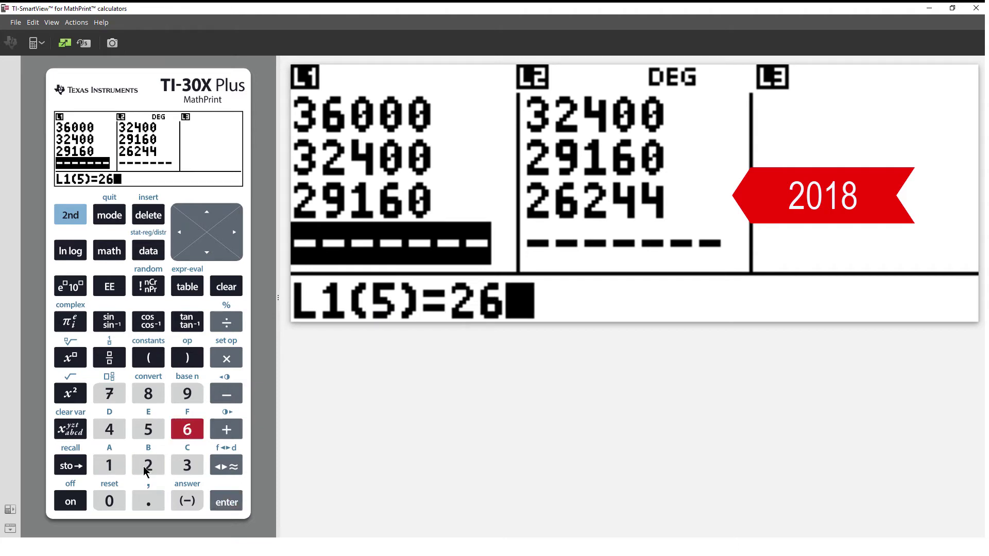
click(149, 465)
click(109, 429)
click(109, 430)
click(231, 503)
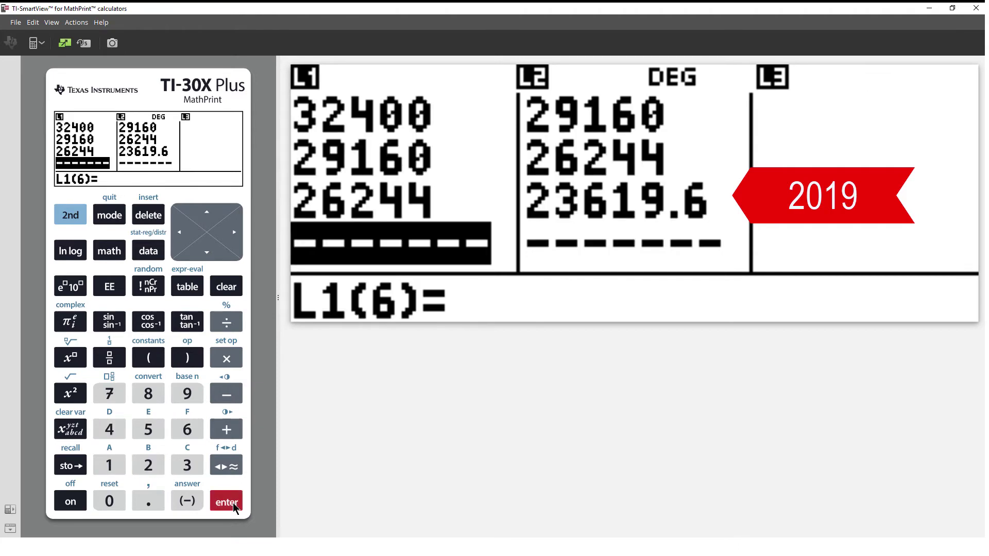
click(148, 465)
click(187, 465)
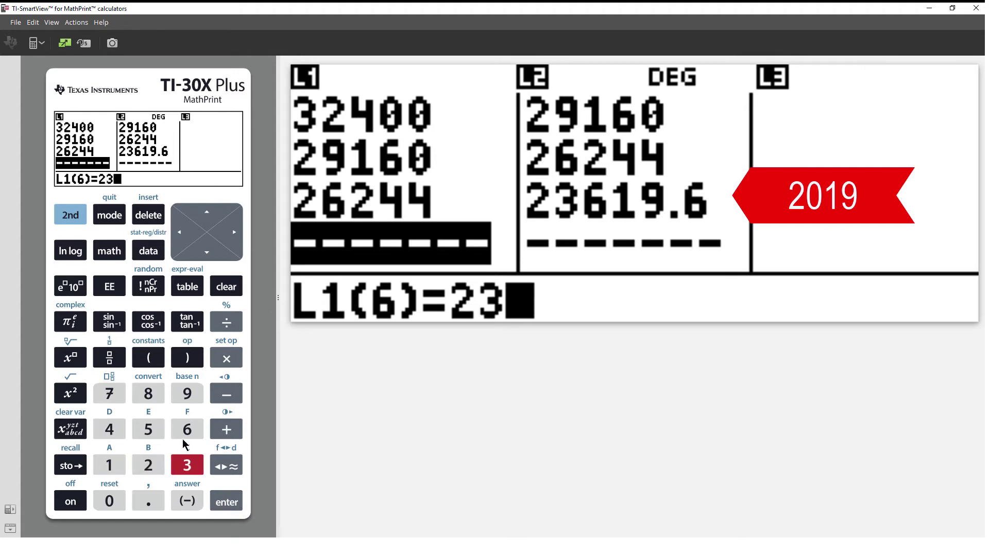
click(187, 429)
click(112, 468)
click(187, 393)
click(148, 500)
click(187, 429)
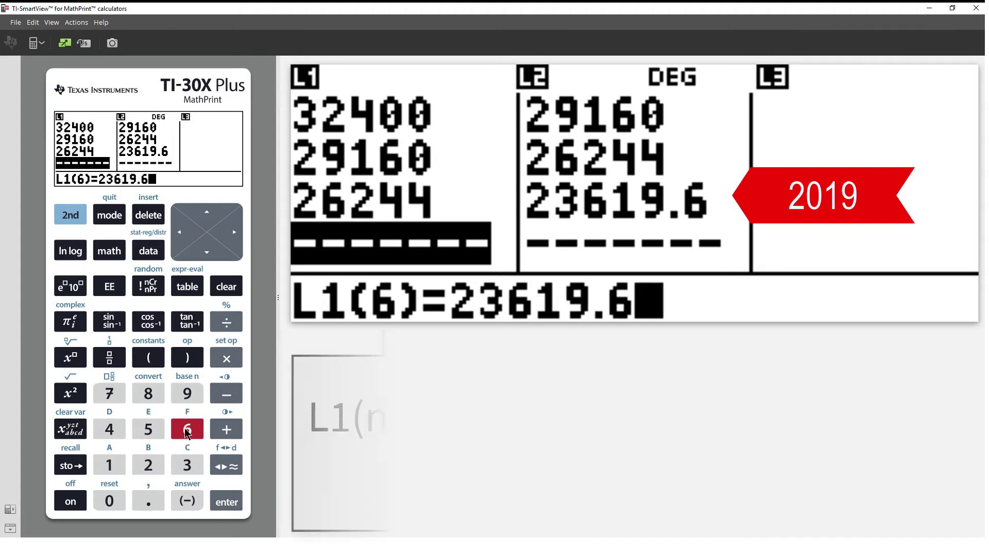
click(232, 503)
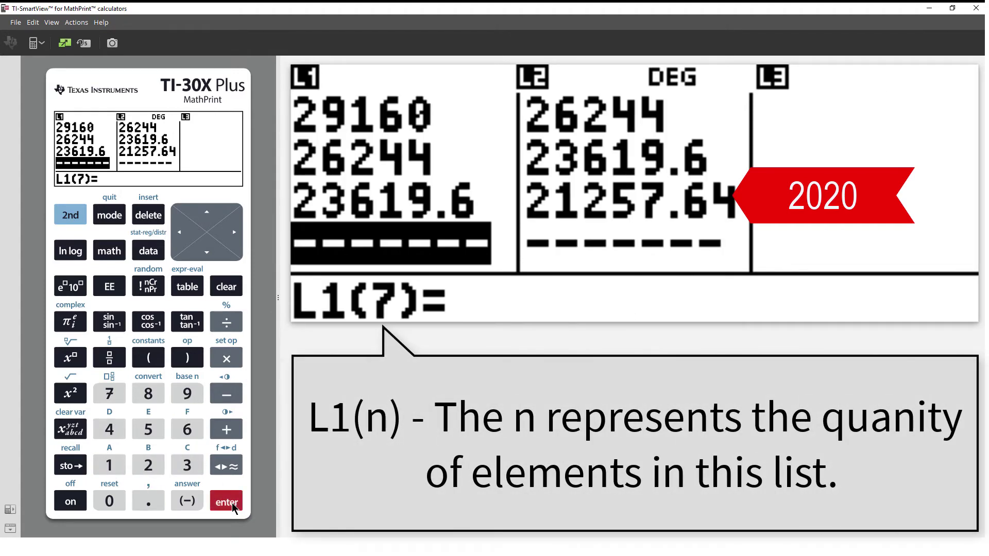
- Store 21257.64 as the seventh L1 value and quit to the home screen
click(150, 464)
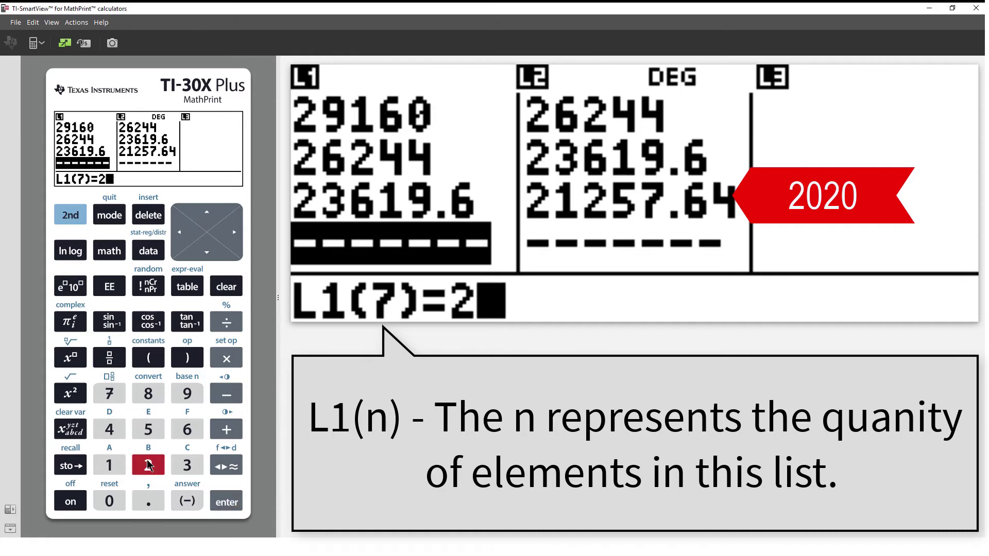
click(107, 466)
click(153, 469)
click(147, 429)
click(106, 394)
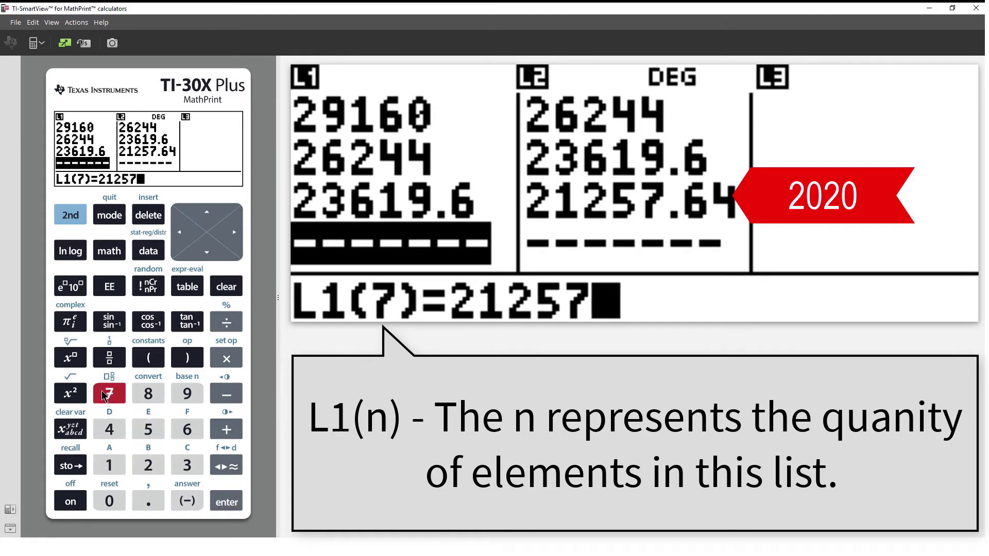
click(155, 497)
click(185, 432)
click(120, 434)
key(Return)
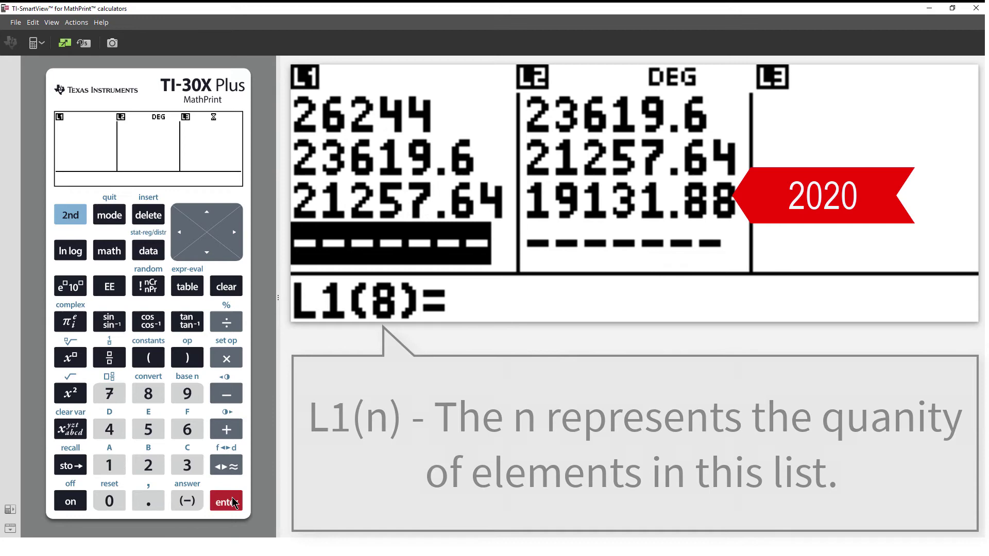
click(110, 466)
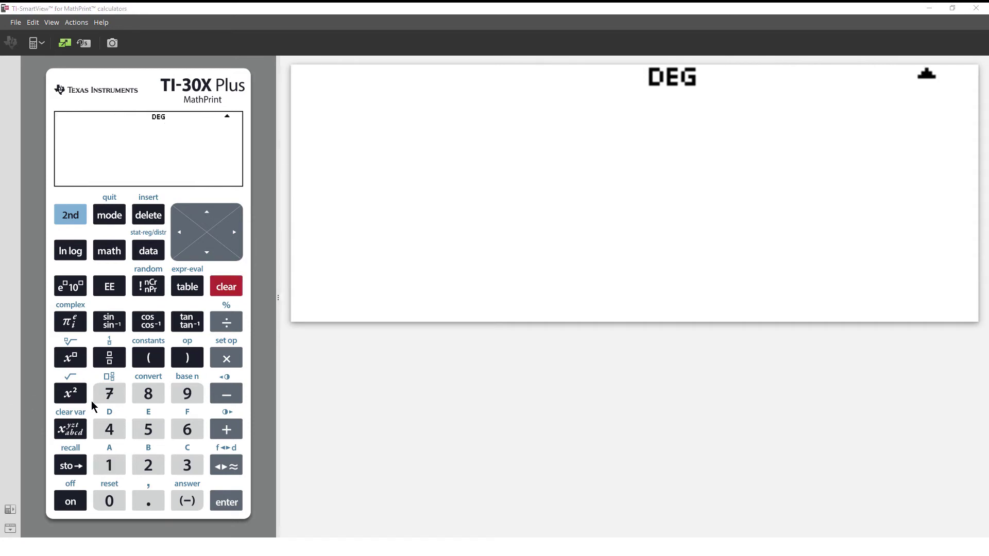
- Enter 40000 on the home screen so it becomes the answer
click(109, 429)
click(116, 501)
click(115, 501)
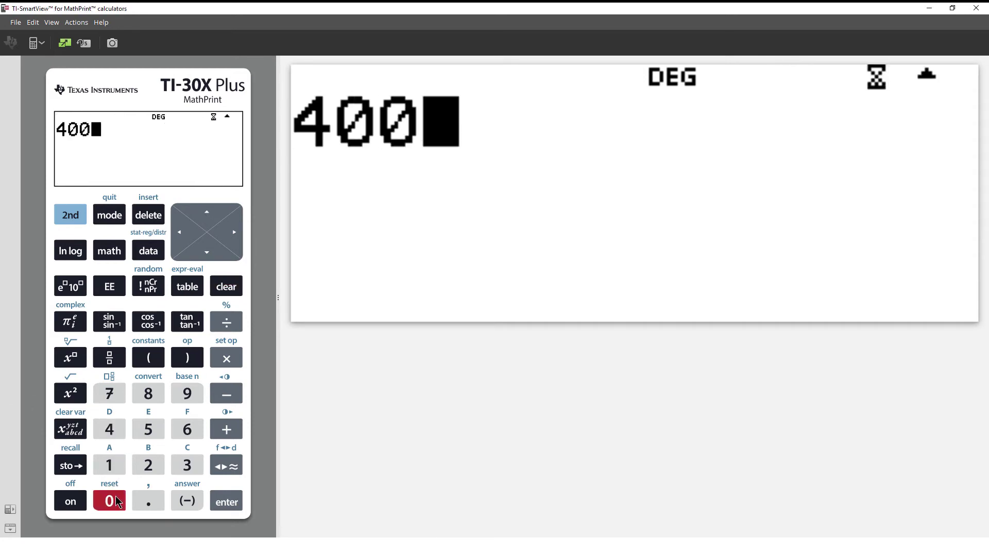
click(115, 502)
click(115, 501)
click(225, 503)
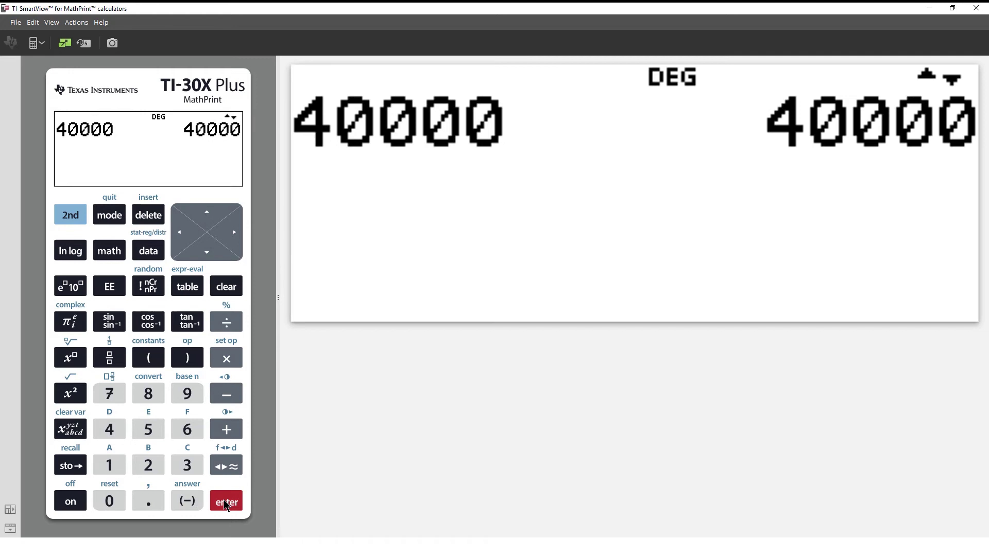
- Evaluate ans−0.1*ans to get 36000
click(71, 216)
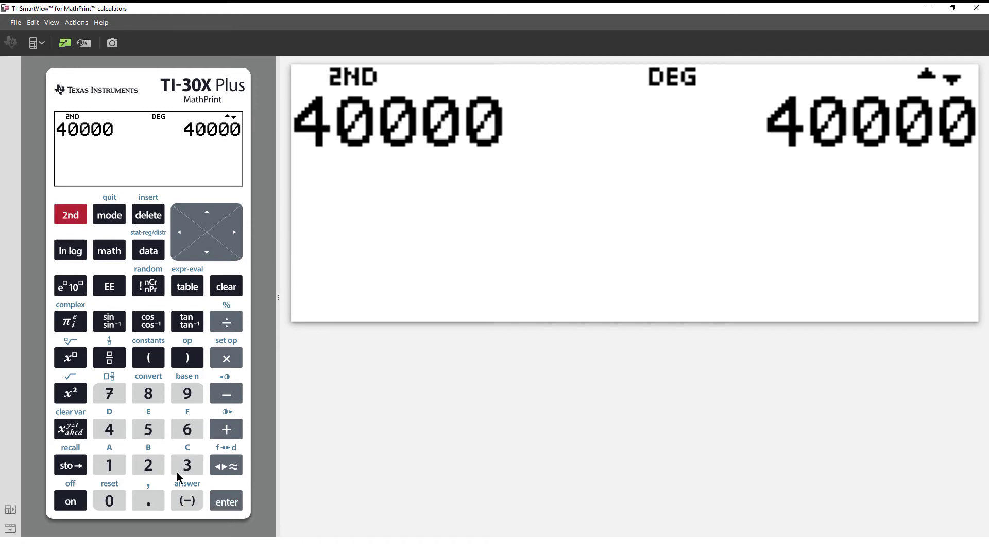
click(186, 502)
click(226, 396)
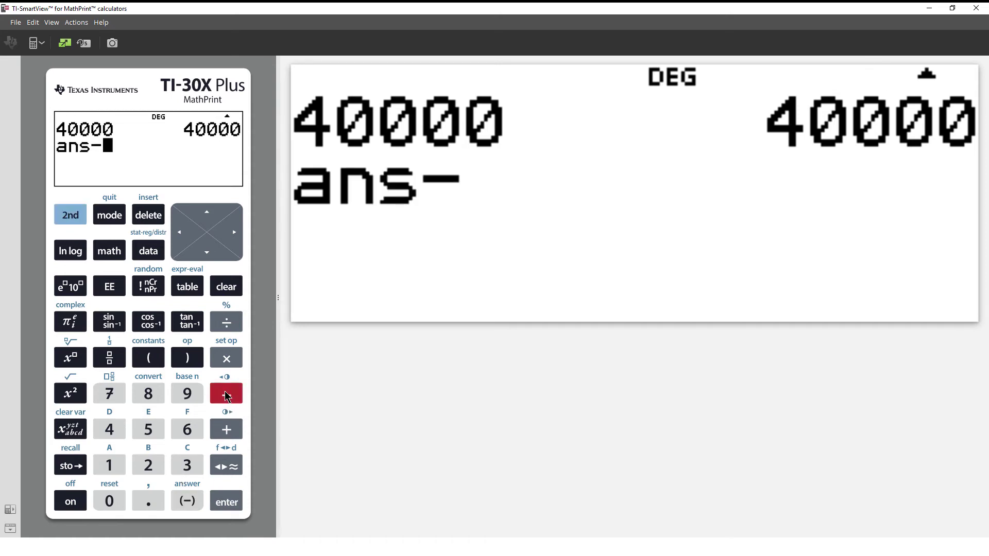
click(111, 502)
click(148, 502)
click(111, 466)
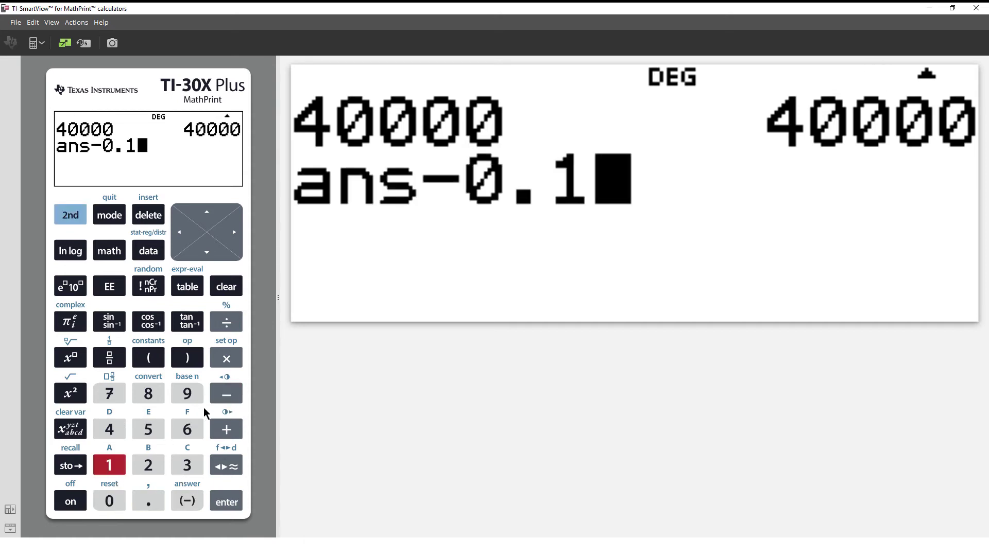
click(226, 358)
click(75, 220)
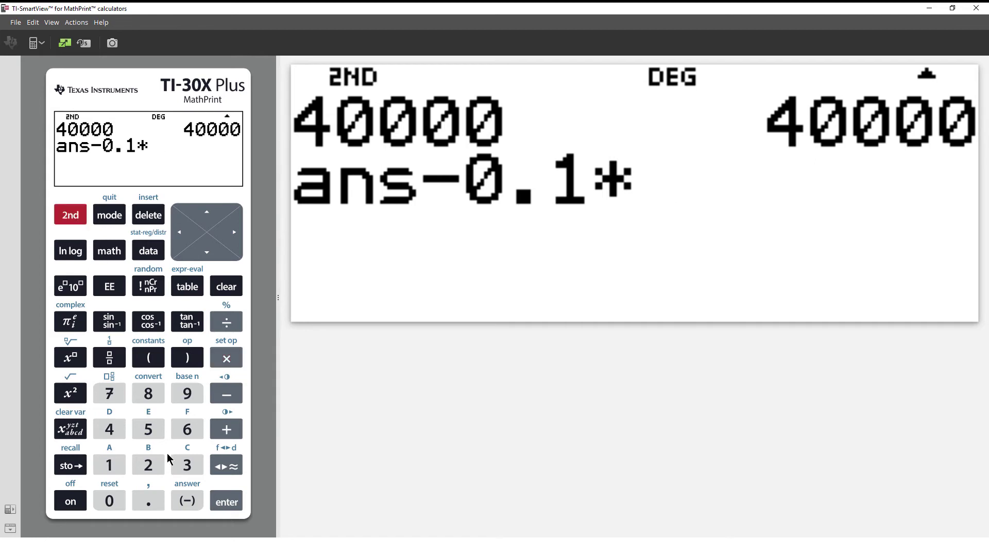
click(186, 503)
click(227, 501)
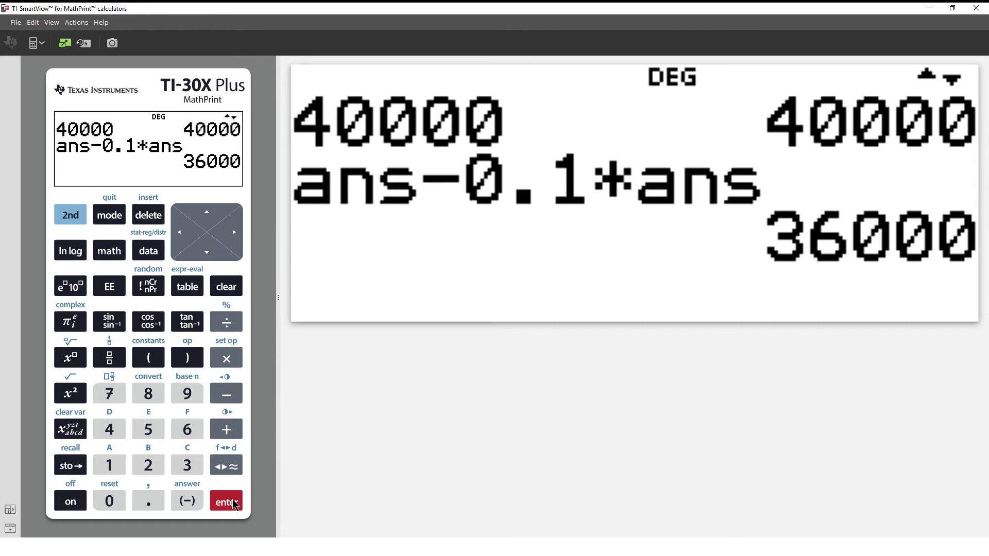
- Repeat ans−0.1*ans six times, stepping from 32400 down to 19131.876
click(233, 502)
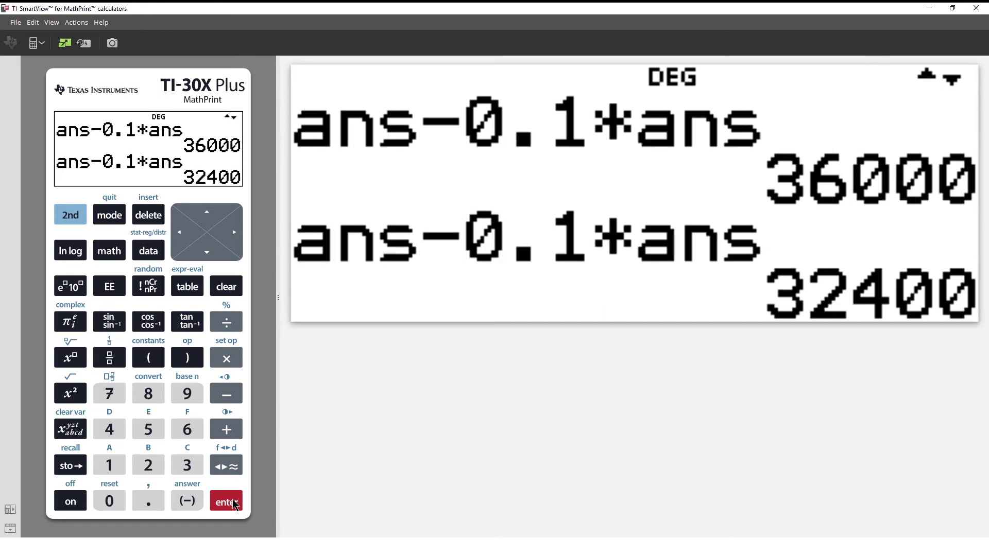
click(233, 502)
click(233, 503)
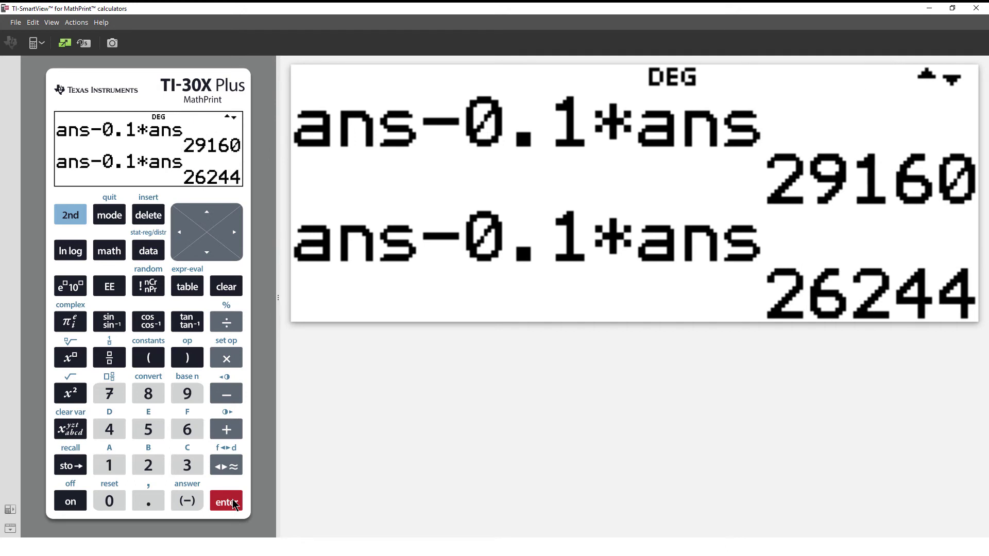
click(233, 502)
click(234, 503)
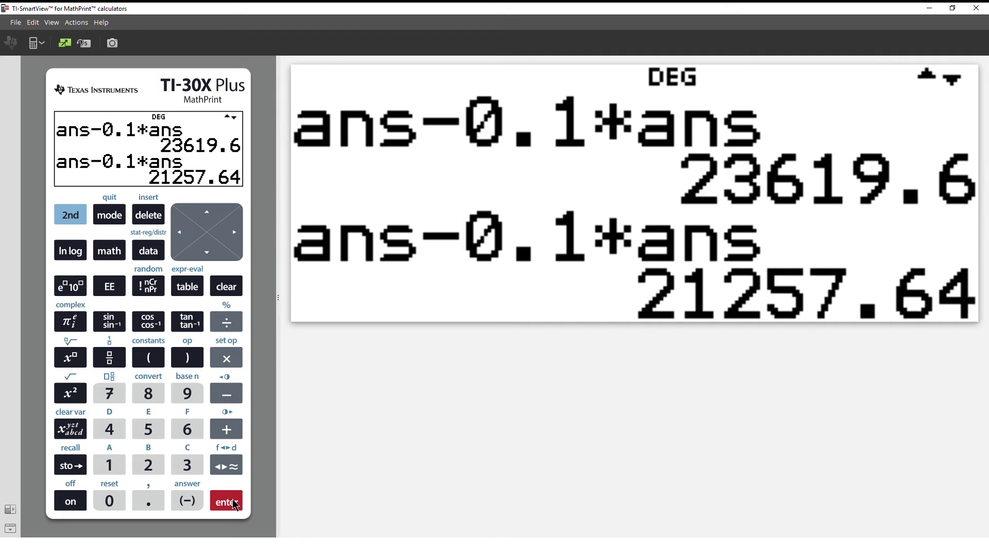
click(229, 502)
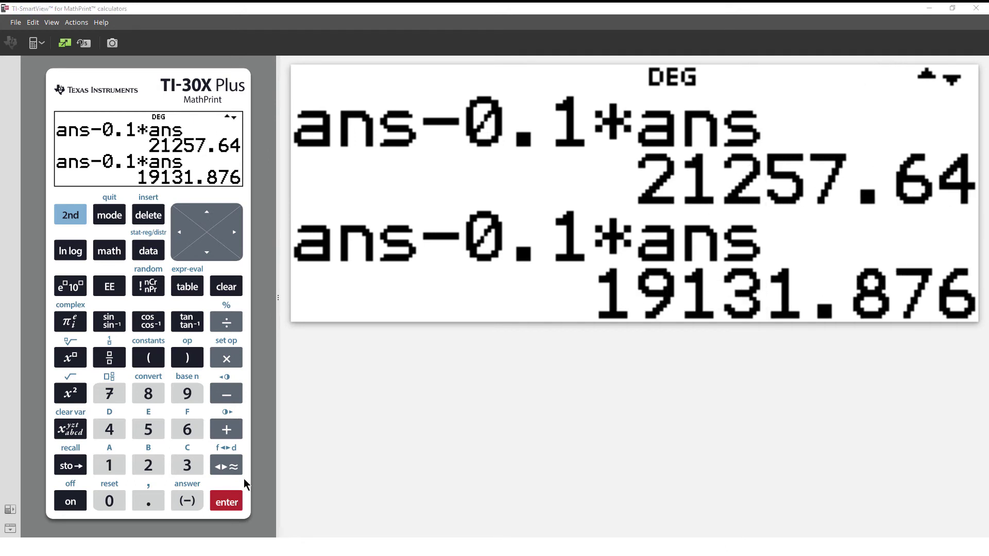
- Scroll back through the history to 40000, then forward to 19131.876
click(209, 220)
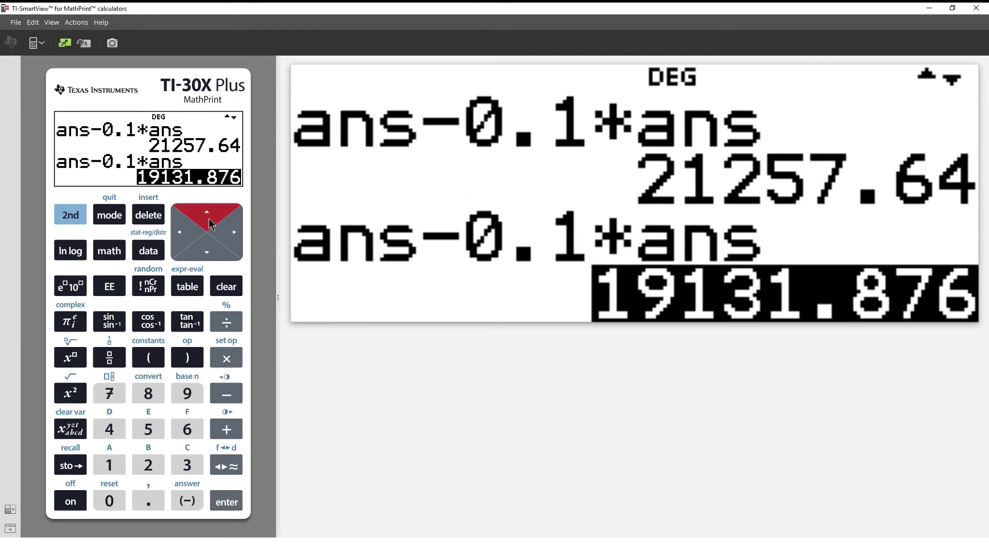
click(209, 220)
click(209, 221)
click(209, 221)
click(209, 221)
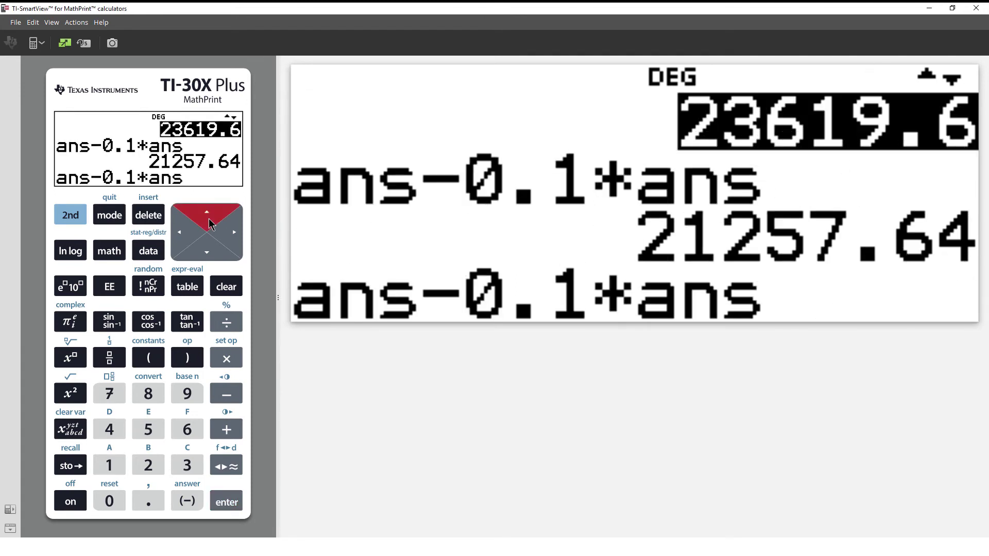
click(209, 221)
click(209, 221)
click(208, 221)
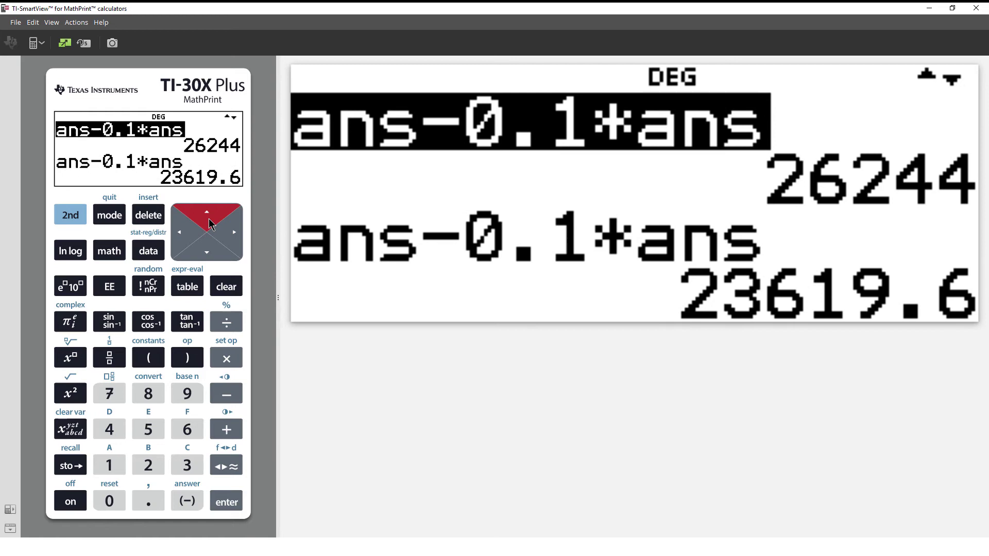
click(209, 220)
click(209, 220)
click(208, 221)
click(209, 221)
click(209, 221)
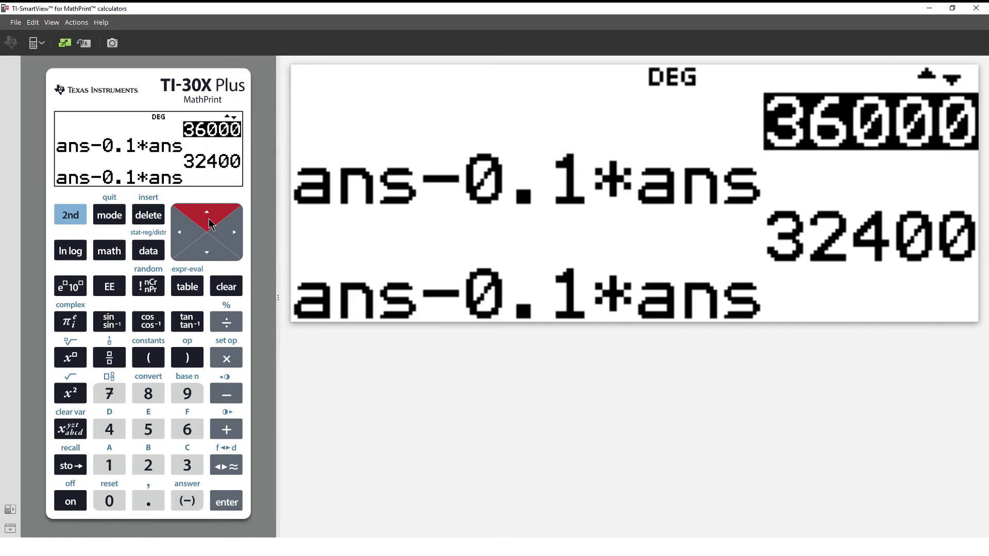
click(209, 221)
click(208, 221)
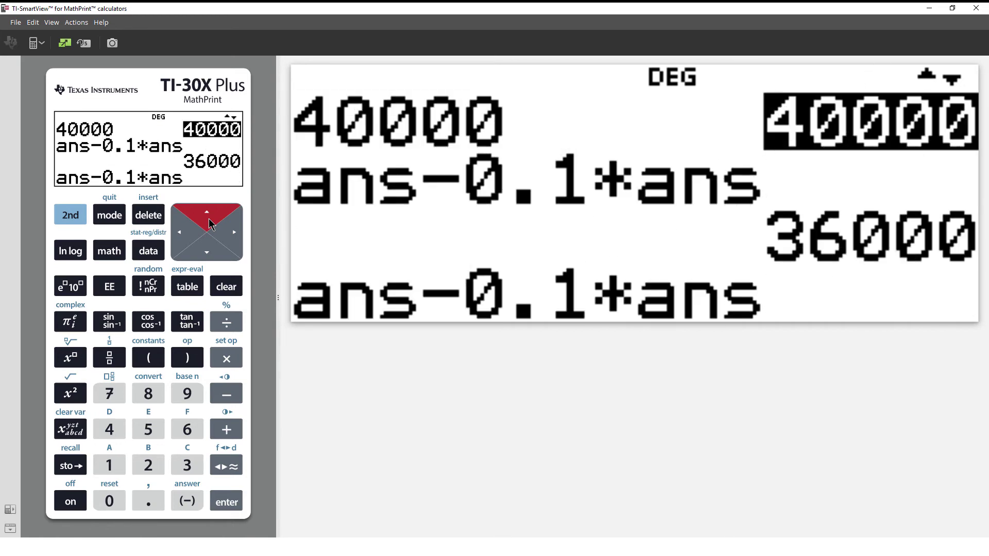
click(208, 255)
click(209, 255)
click(209, 255)
click(208, 255)
click(208, 255)
click(208, 255)
click(208, 254)
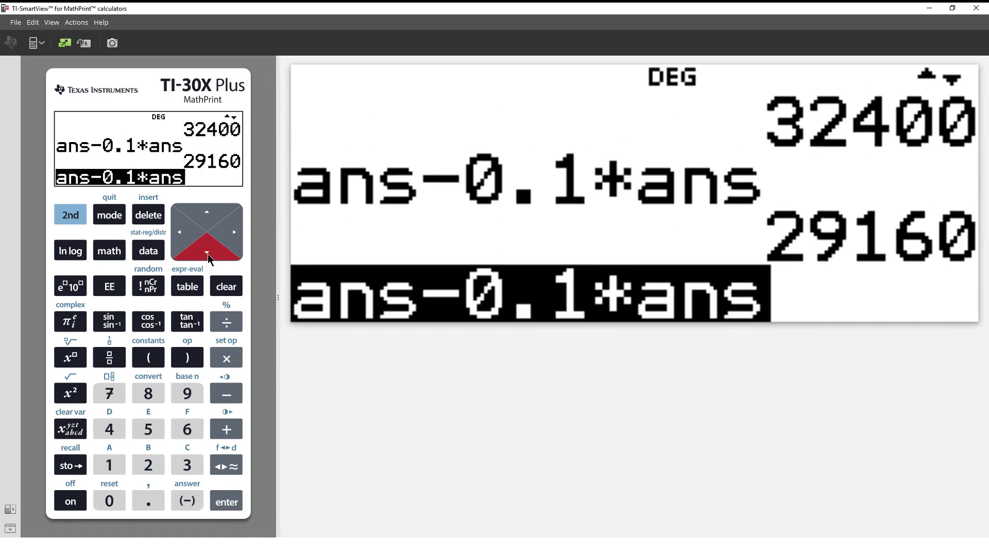
key(Return)
key(Return)
key(Return)
key(Return)
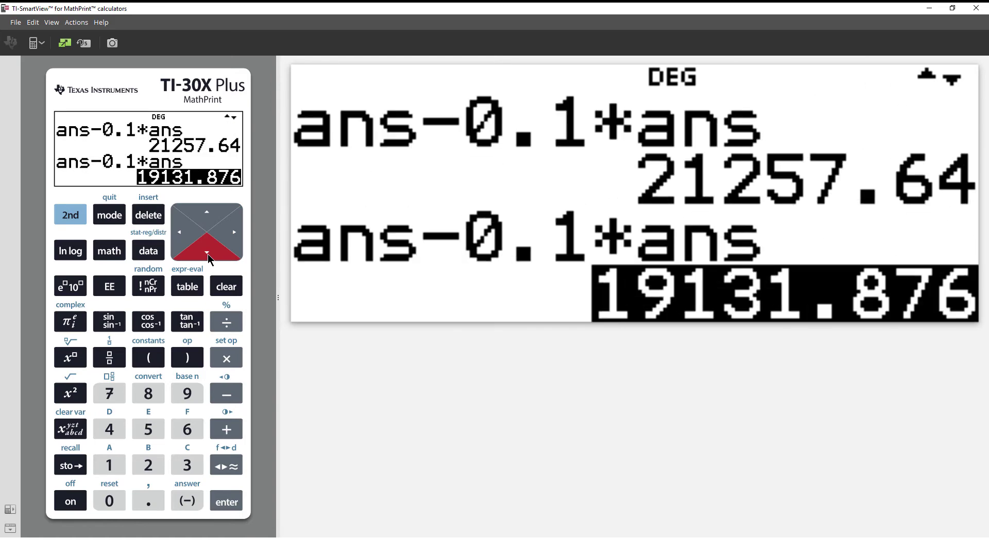
- Enter 40000 again, then evaluate ans*.9 to get 36000
click(208, 255)
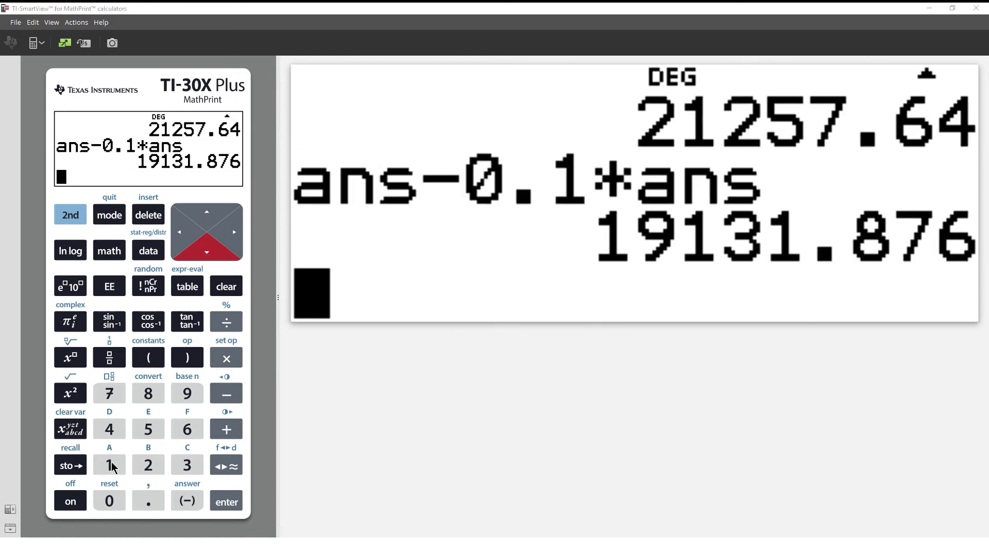
click(113, 503)
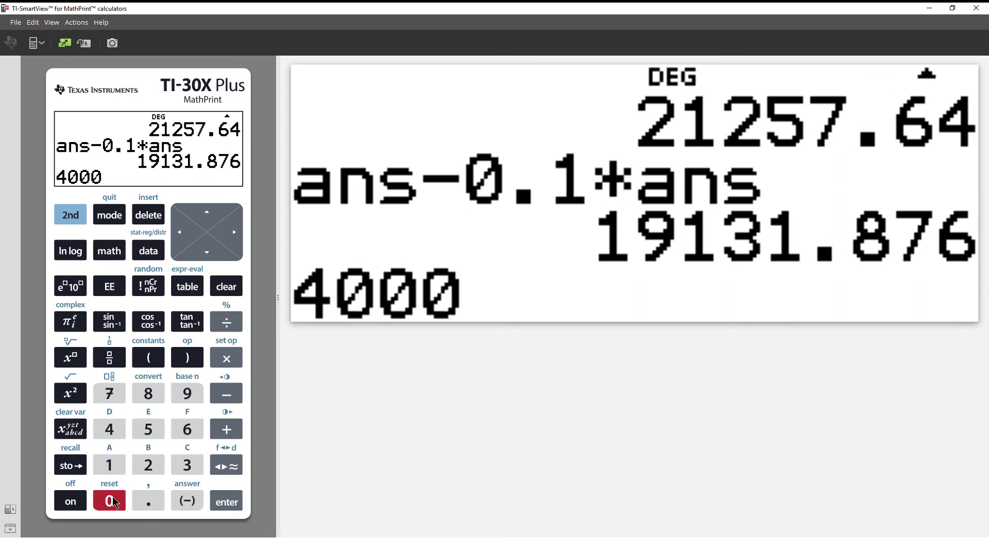
click(112, 502)
click(228, 504)
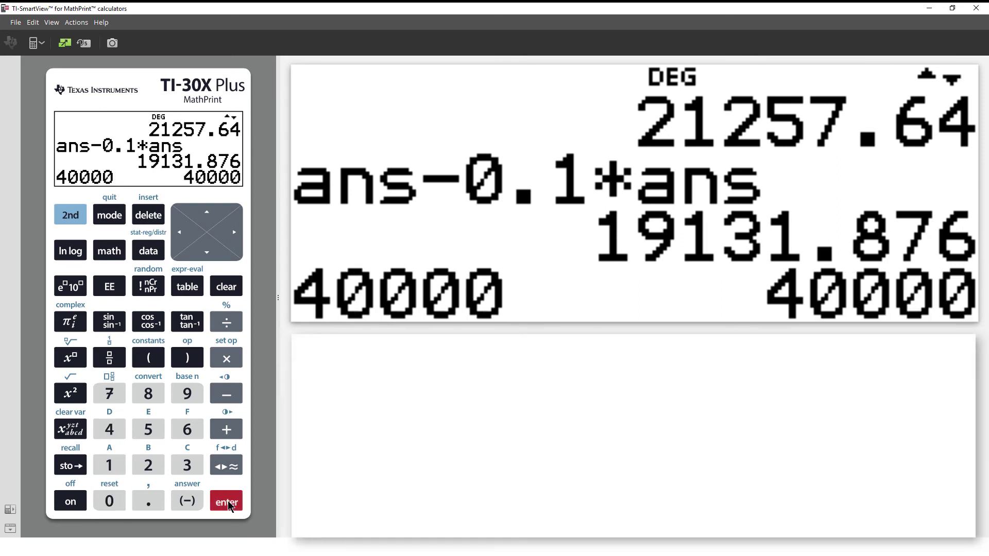
click(220, 364)
click(149, 500)
click(187, 394)
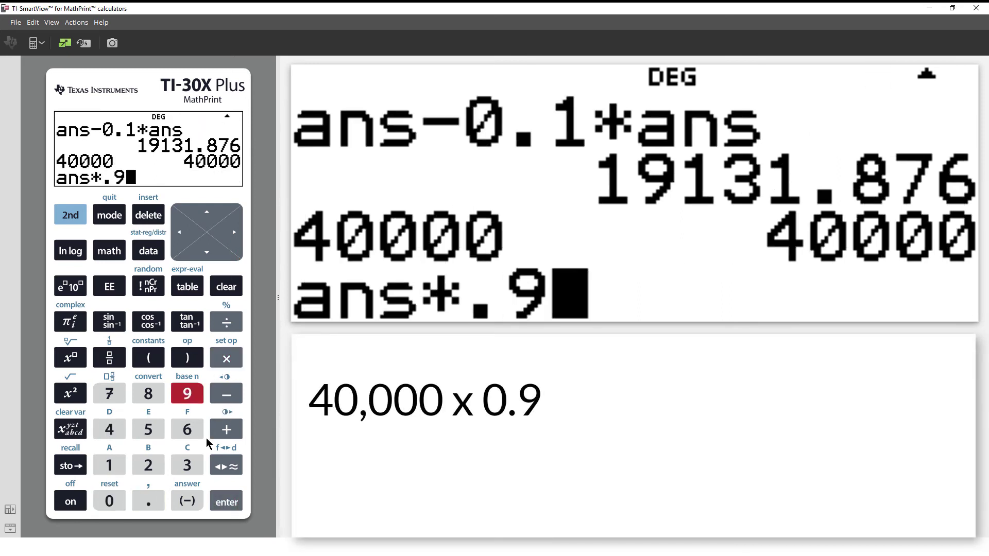
click(227, 500)
- Repeat ans*.9 six more times, from 32400 down to 19131.876
click(230, 503)
click(229, 504)
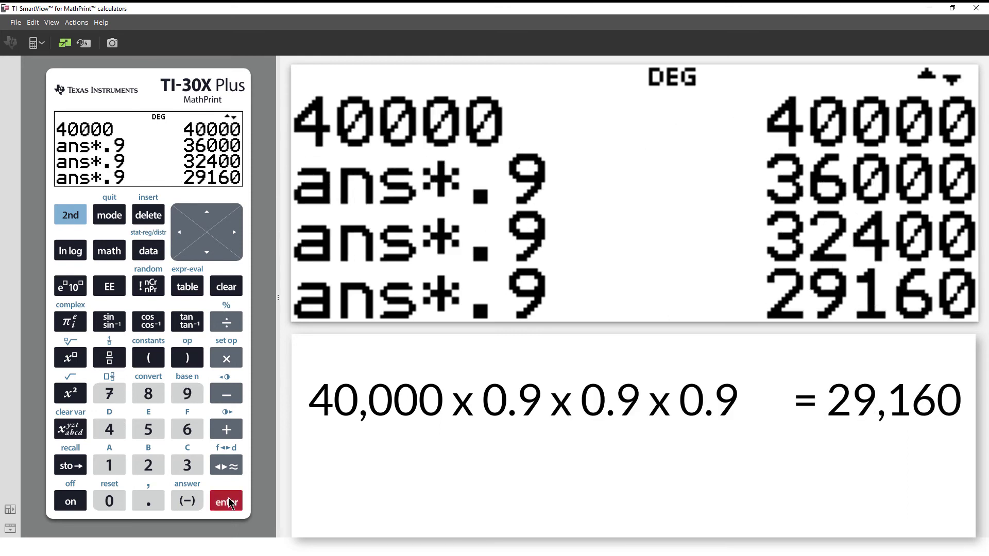
click(230, 504)
click(230, 503)
click(230, 503)
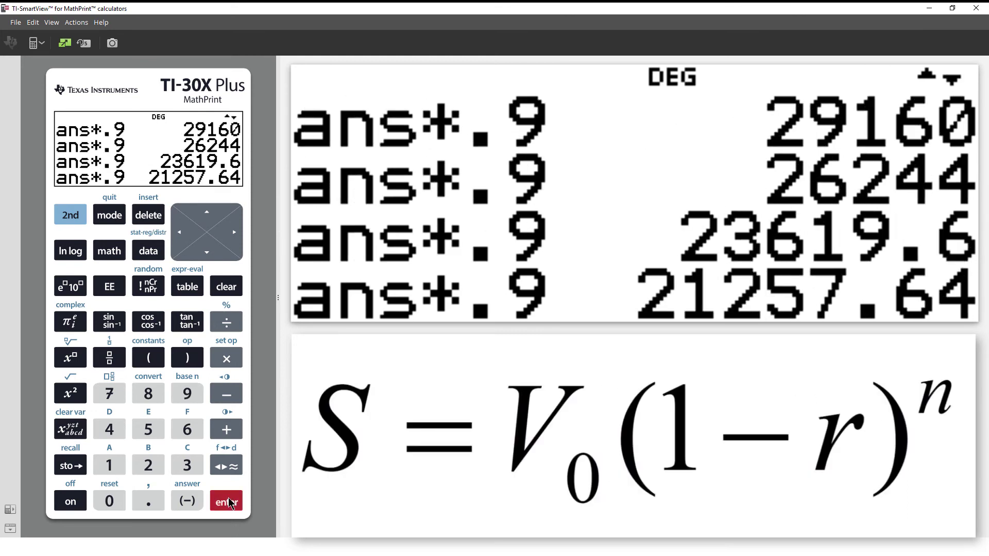
click(230, 504)
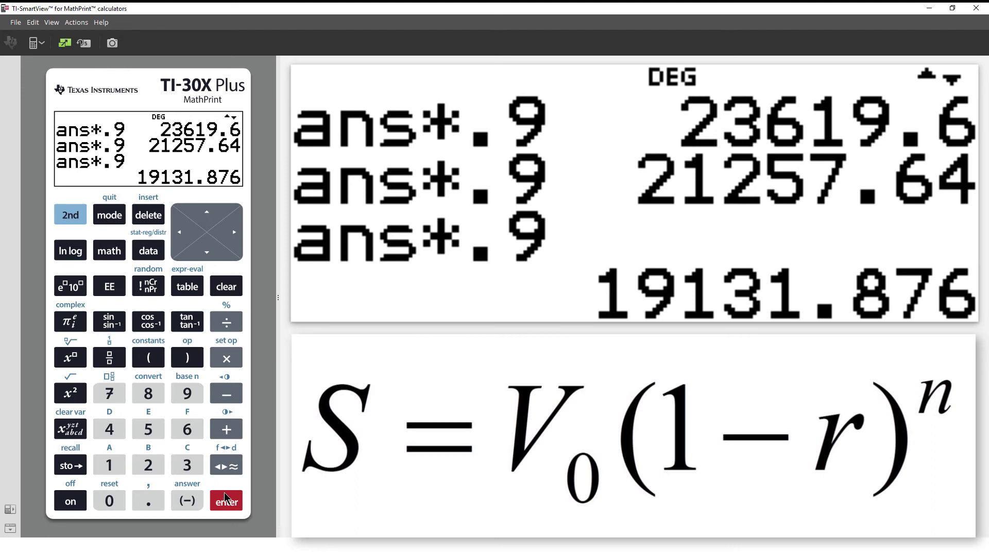
- Enter 40000×0.9 raised to the power 7 and evaluate it to 19131.876
click(110, 433)
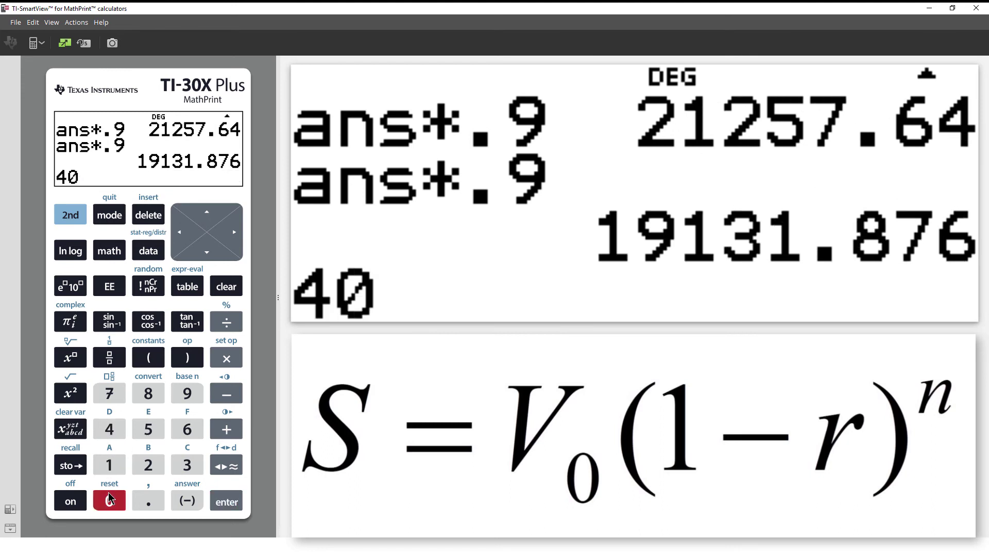
click(110, 500)
click(110, 500)
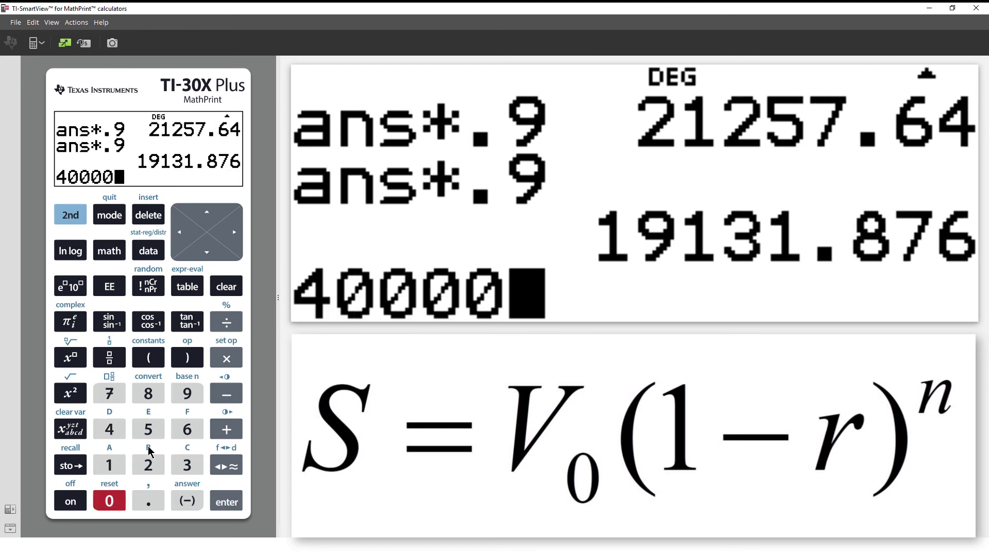
click(111, 501)
click(149, 501)
click(187, 394)
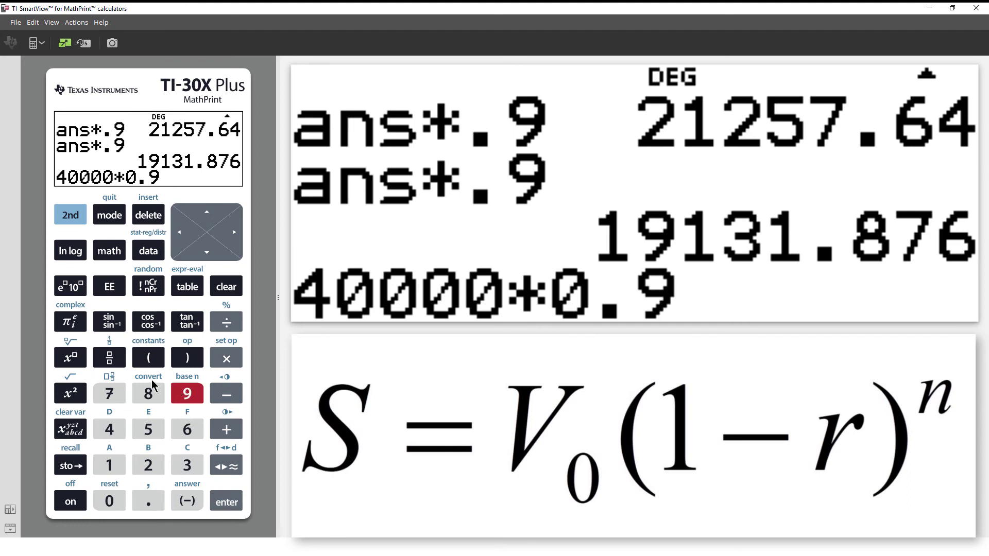
click(78, 364)
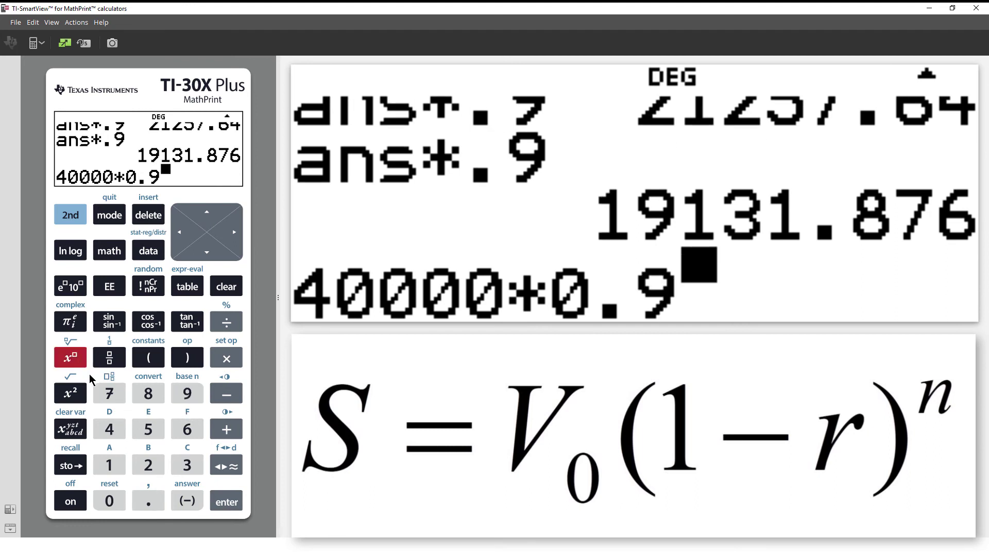
click(223, 503)
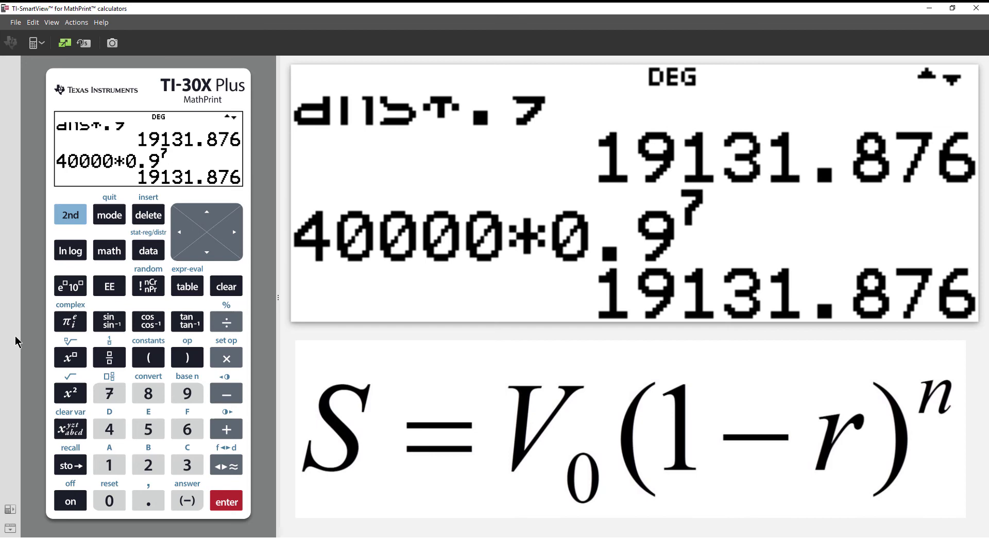